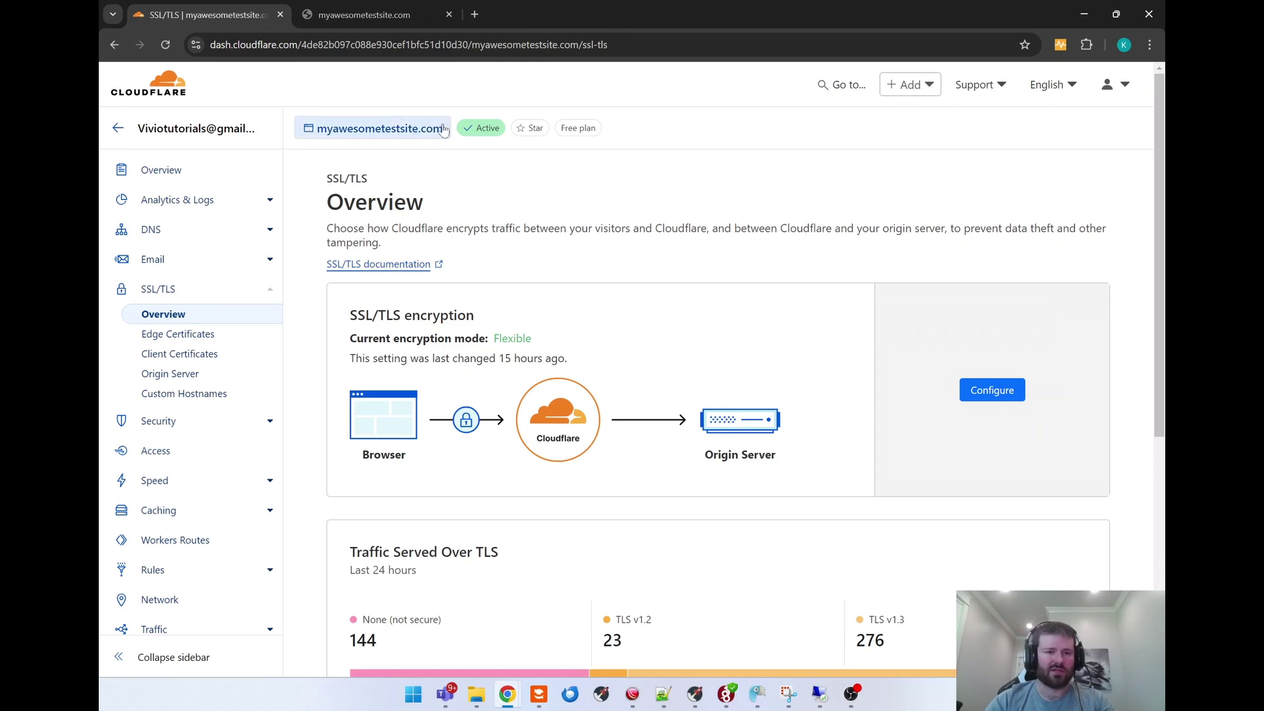
Step: Reload myawesometestsite.com in its browser tab and examine the status codes of the recorded network requests
{"action": "left_click", "coordinate": [396, 17]}
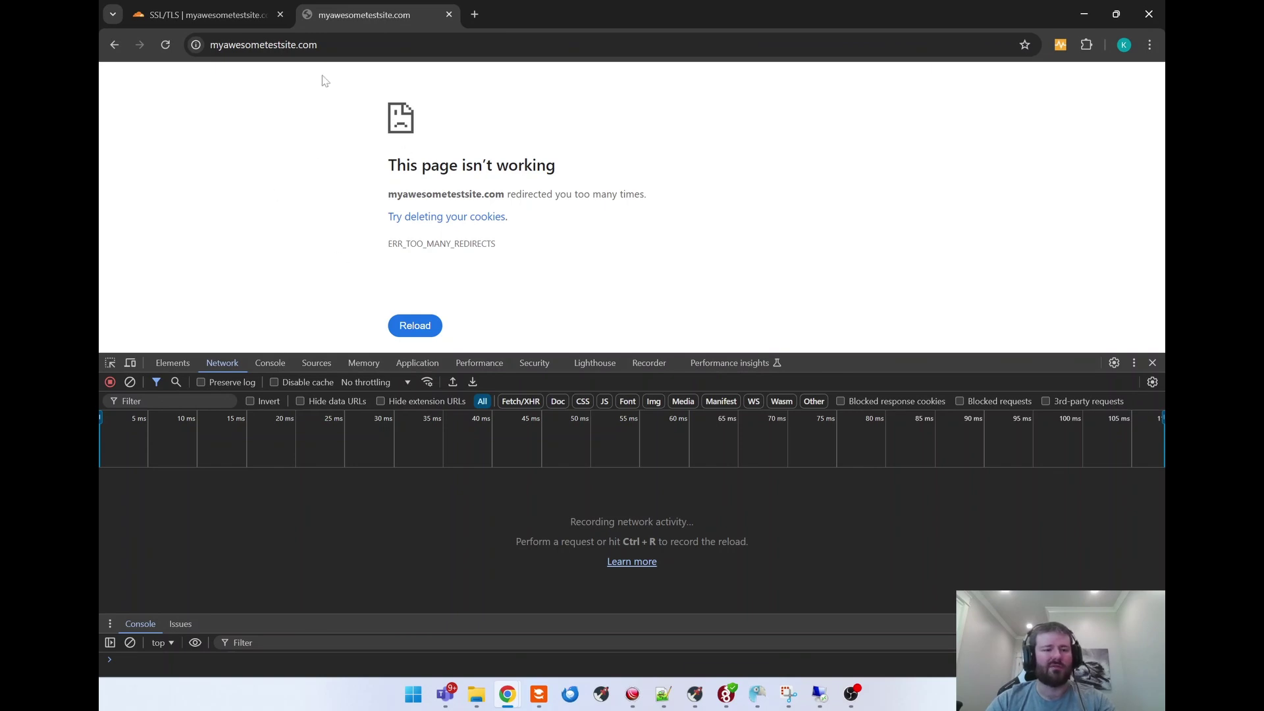
{"action": "left_click", "coordinate": [264, 44]}
{"action": "key", "text": "Return"}
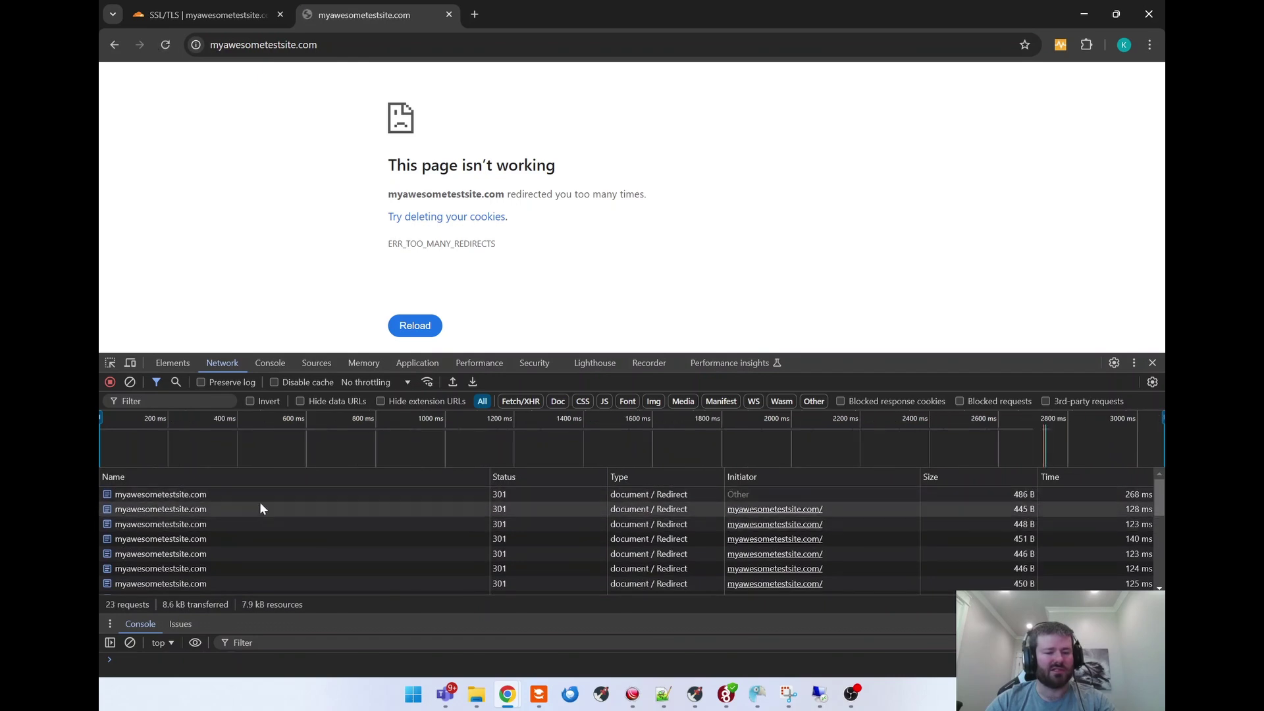
{"action": "scroll", "coordinate": [251, 556], "scroll_direction": "down", "scroll_amount": 1}
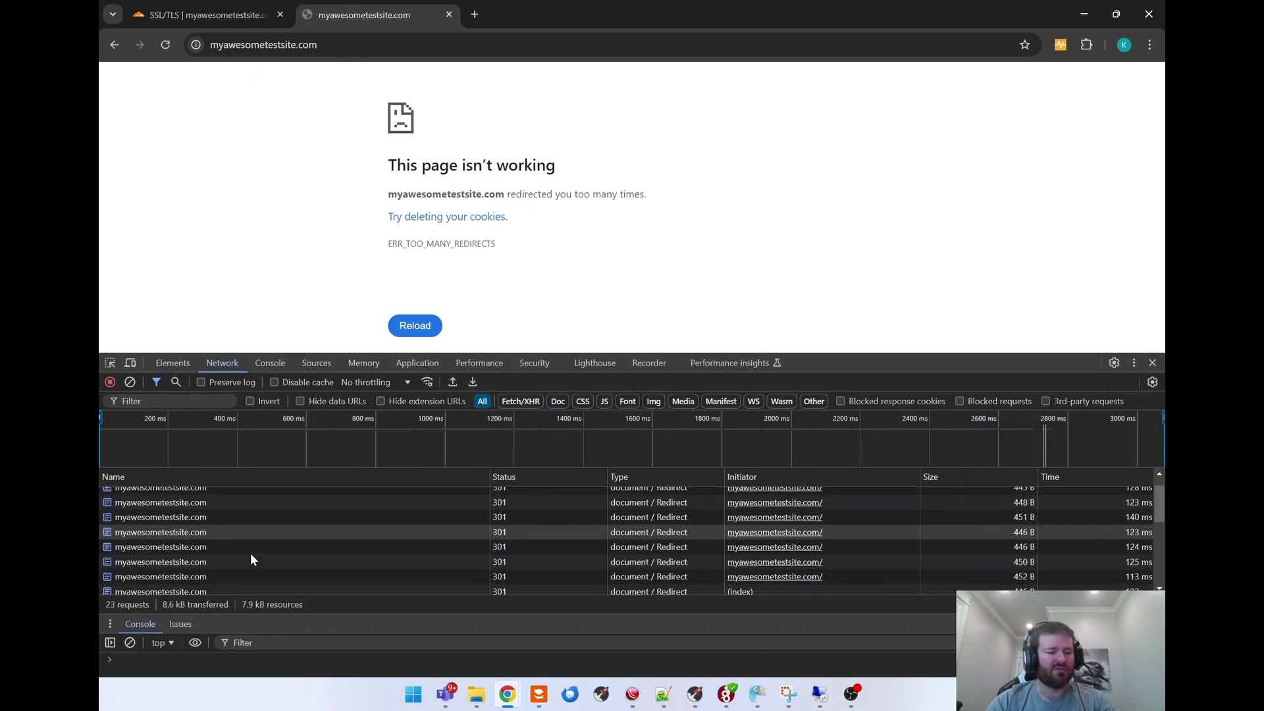
{"action": "scroll", "coordinate": [250, 553], "scroll_direction": "up", "scroll_amount": 1}
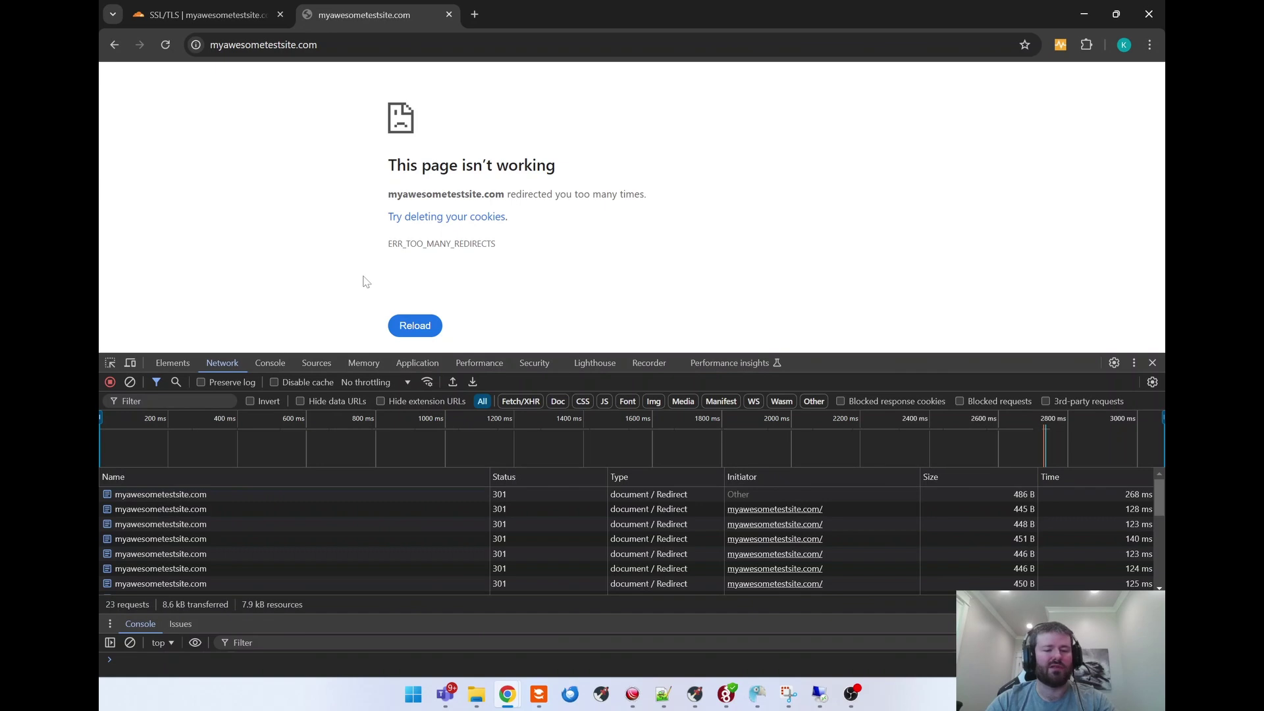
Step: Open the encryption mode configuration for myawesometestsite.com in the Cloudflare dashboard and bring up the Custom SSL/TLS options
{"action": "left_click", "coordinate": [229, 18]}
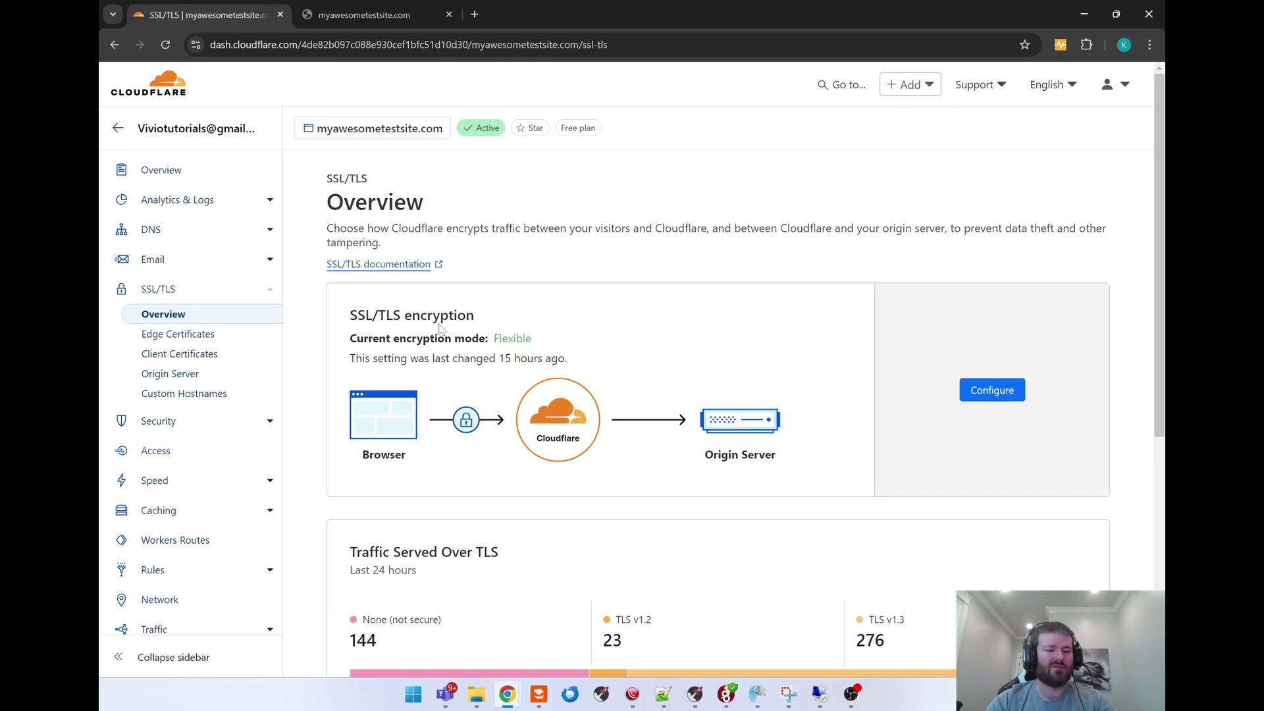
{"action": "left_click", "coordinate": [994, 393]}
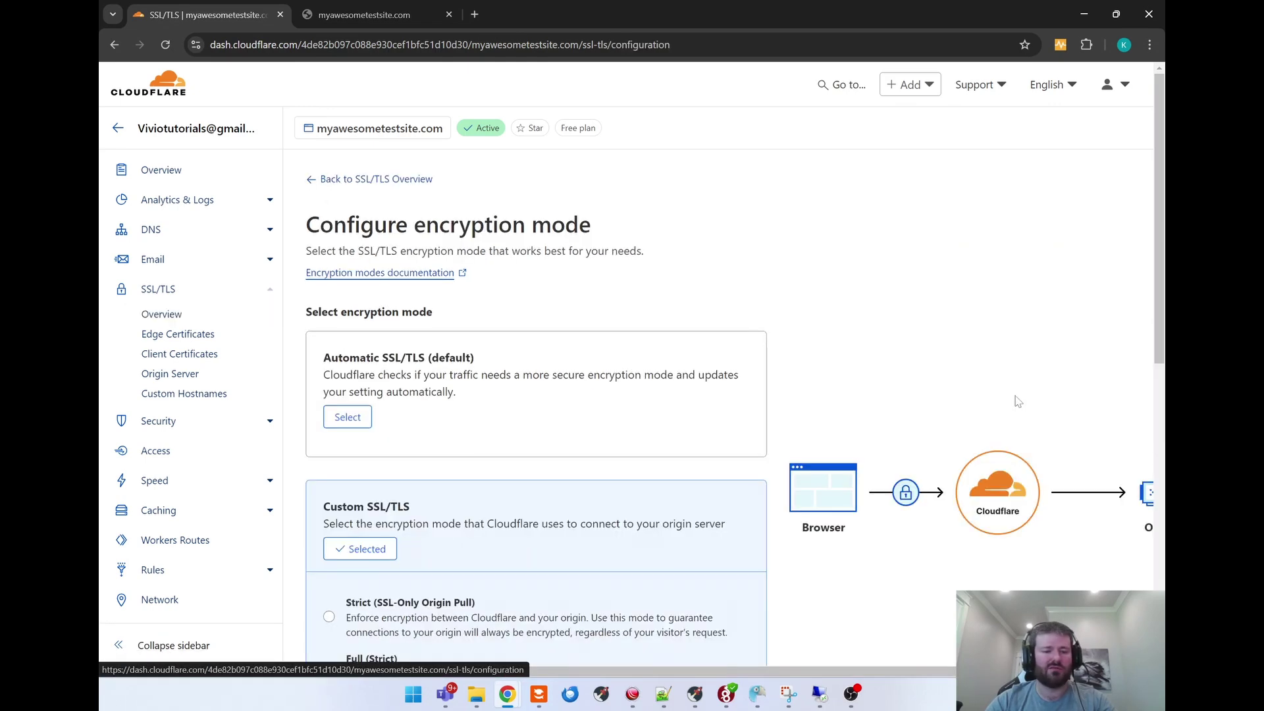
{"action": "scroll", "coordinate": [833, 318], "scroll_direction": "down", "scroll_amount": 4}
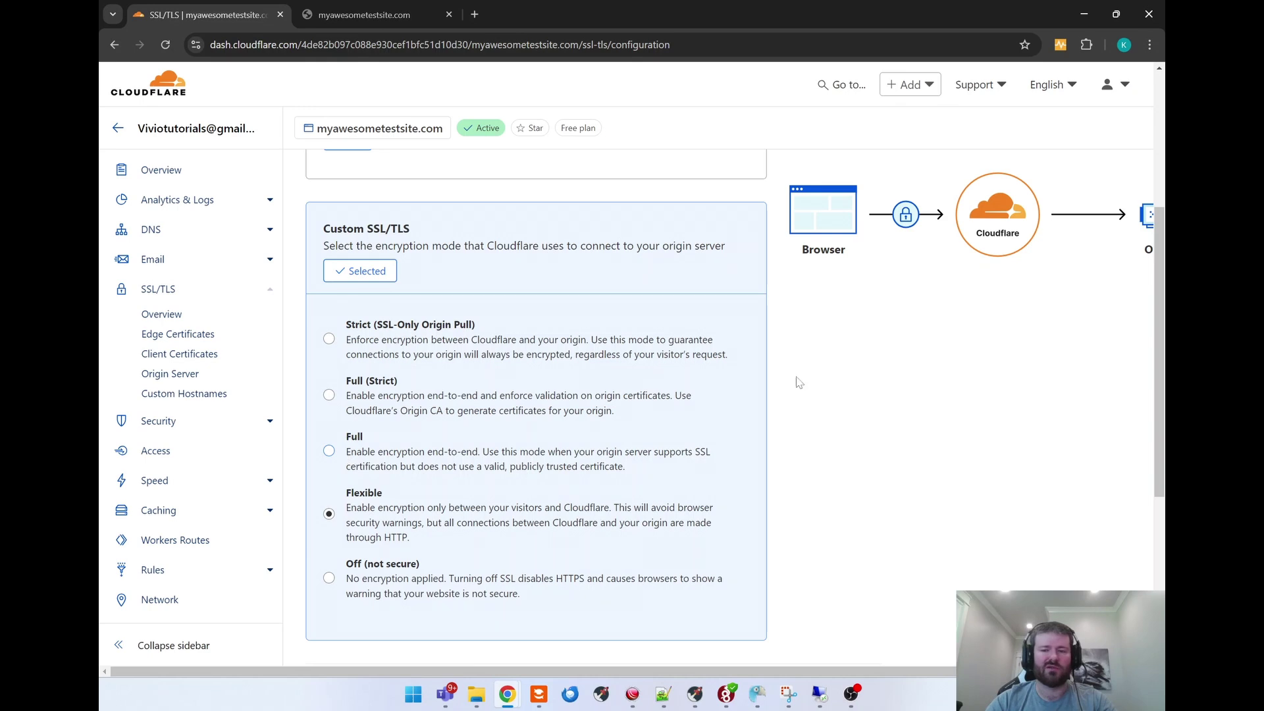
{"action": "scroll", "coordinate": [844, 394], "scroll_direction": "right", "scroll_amount": 1}
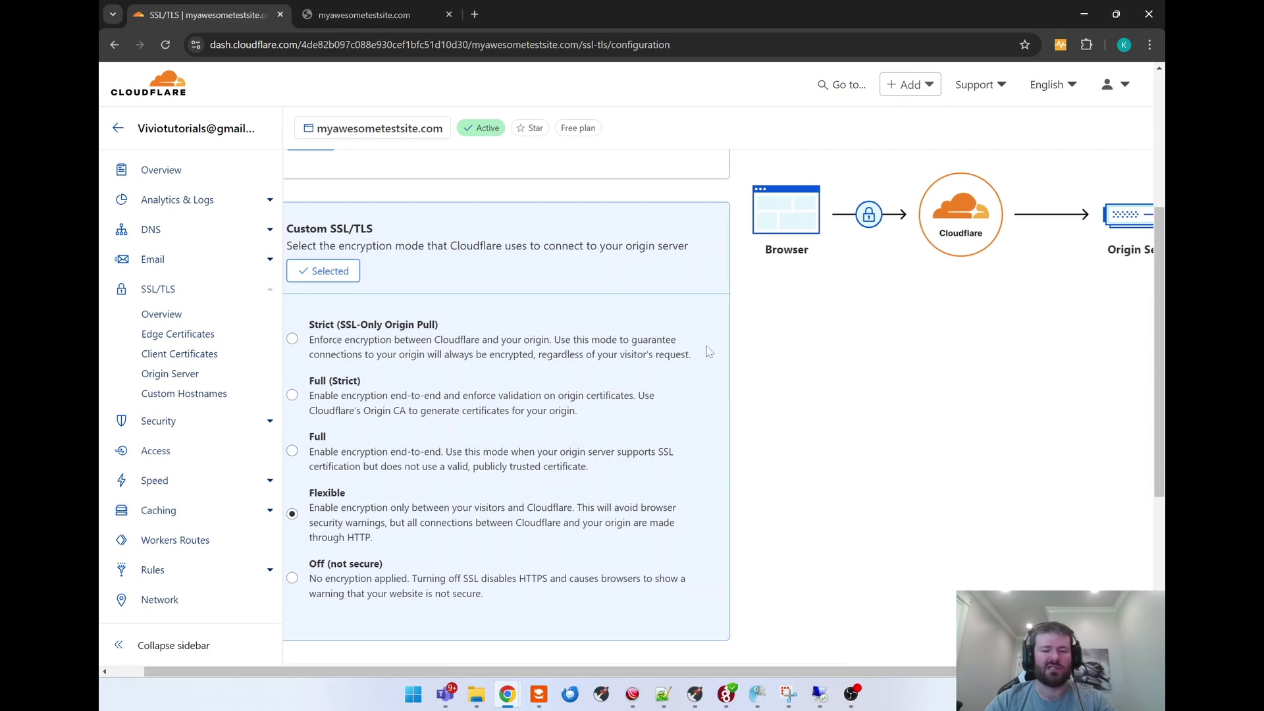
Step: Try the Full, Full (Strict) and Strict (SSL-Only Origin Pull) modes to compare their connection diagrams, returning to Full
{"action": "left_click", "coordinate": [291, 453]}
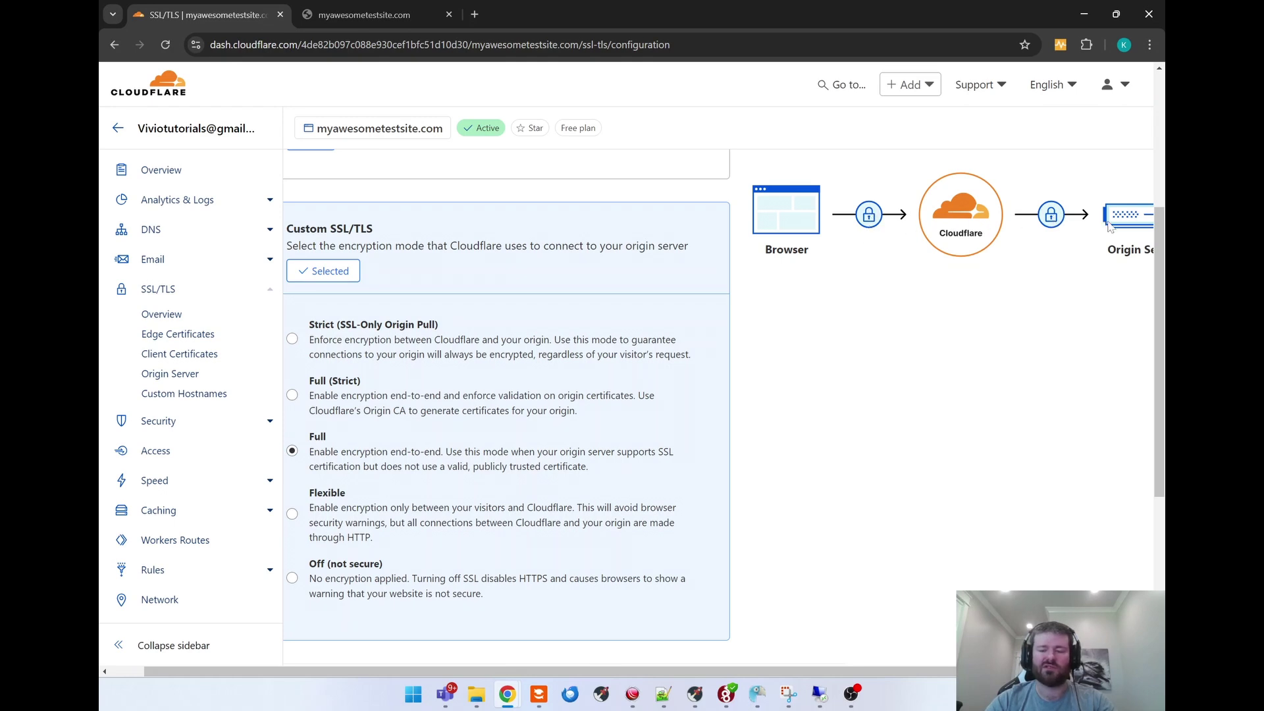
{"action": "left_click", "coordinate": [293, 396]}
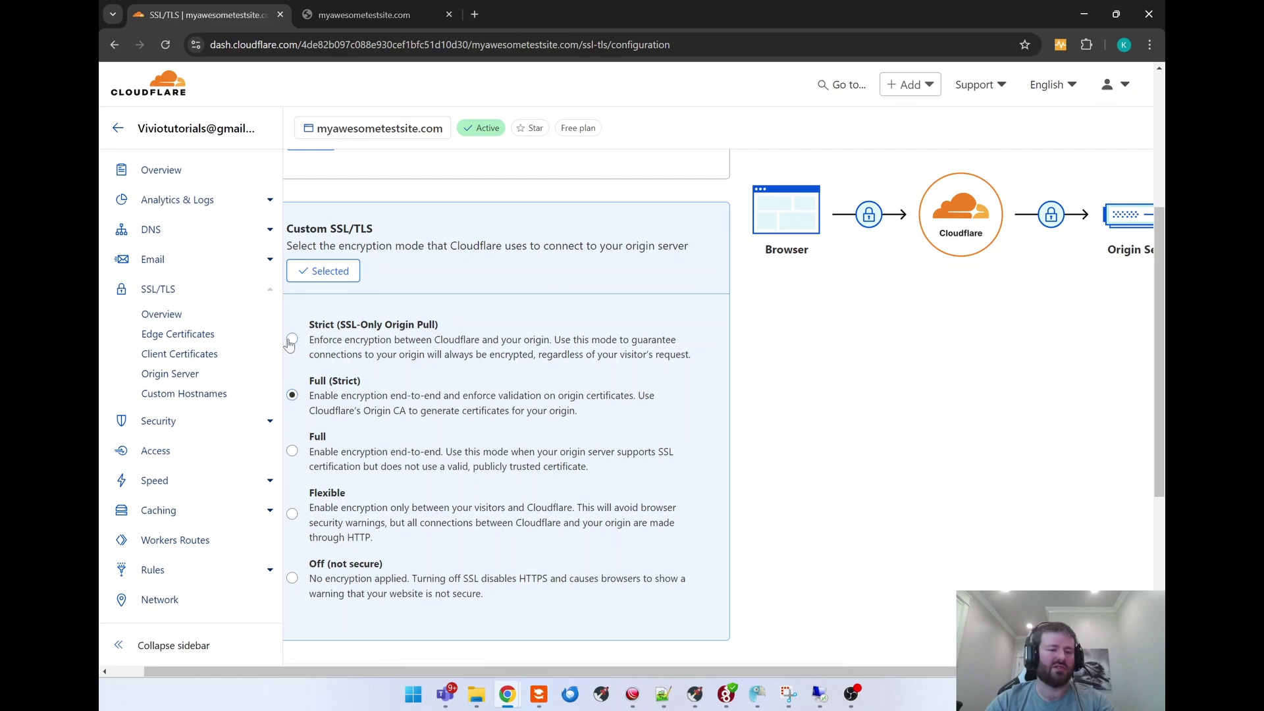
{"action": "left_click", "coordinate": [291, 340]}
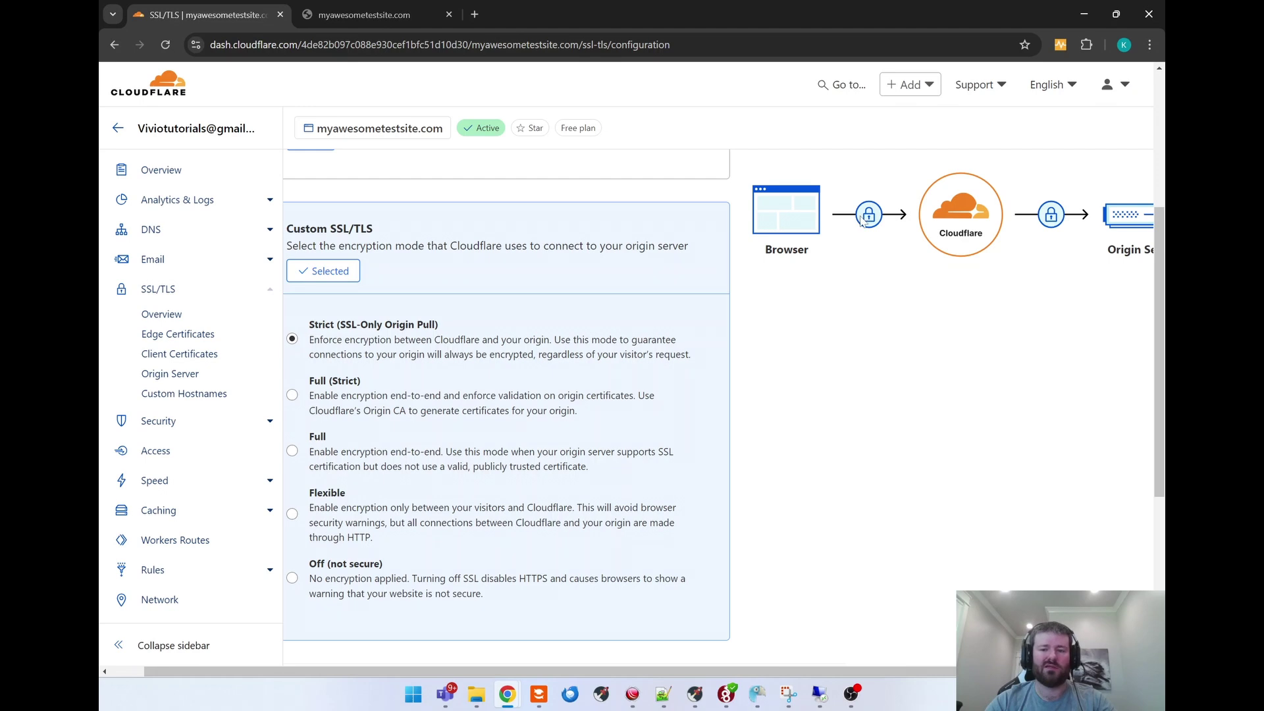
{"action": "scroll", "coordinate": [528, 437], "scroll_direction": "left", "scroll_amount": 1}
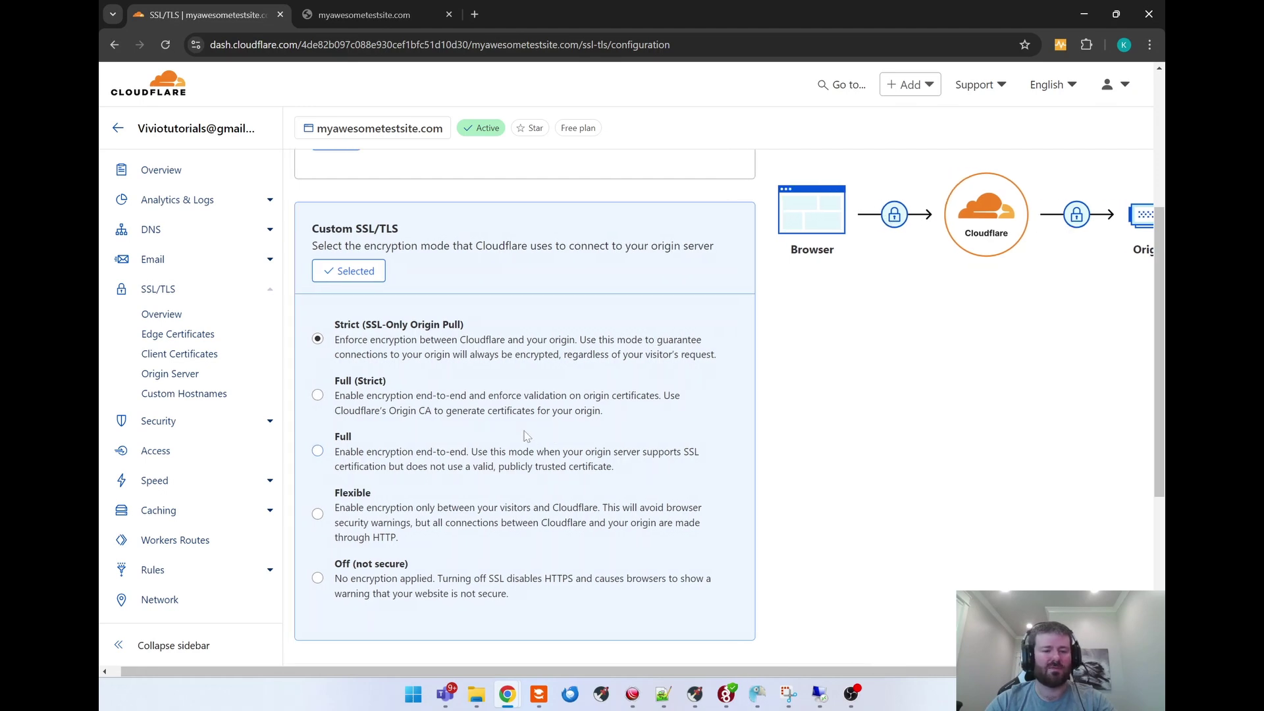
{"action": "left_click", "coordinate": [318, 451]}
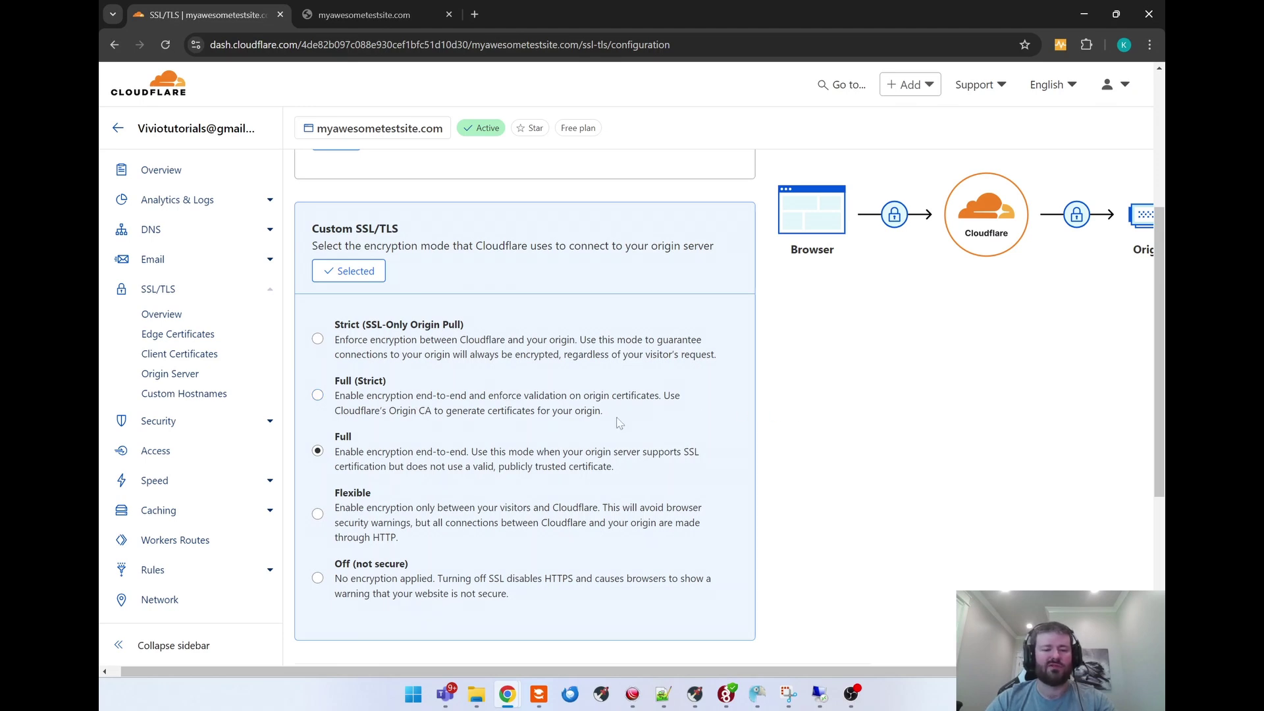
Step: Set the custom SSL/TLS encryption mode to Full (Strict) and save the configuration
{"action": "left_click", "coordinate": [319, 395]}
{"action": "scroll", "coordinate": [785, 377], "scroll_direction": "up", "scroll_amount": 1}
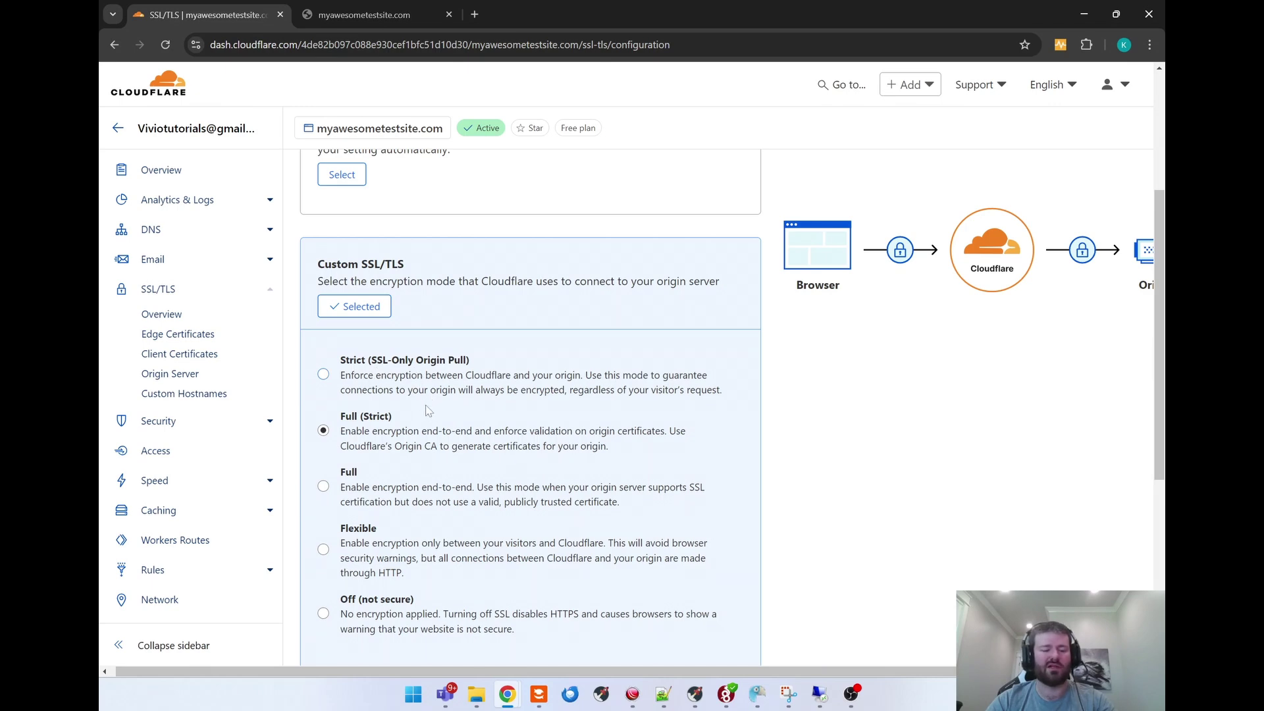
{"action": "scroll", "coordinate": [575, 445], "scroll_direction": "down", "scroll_amount": 1}
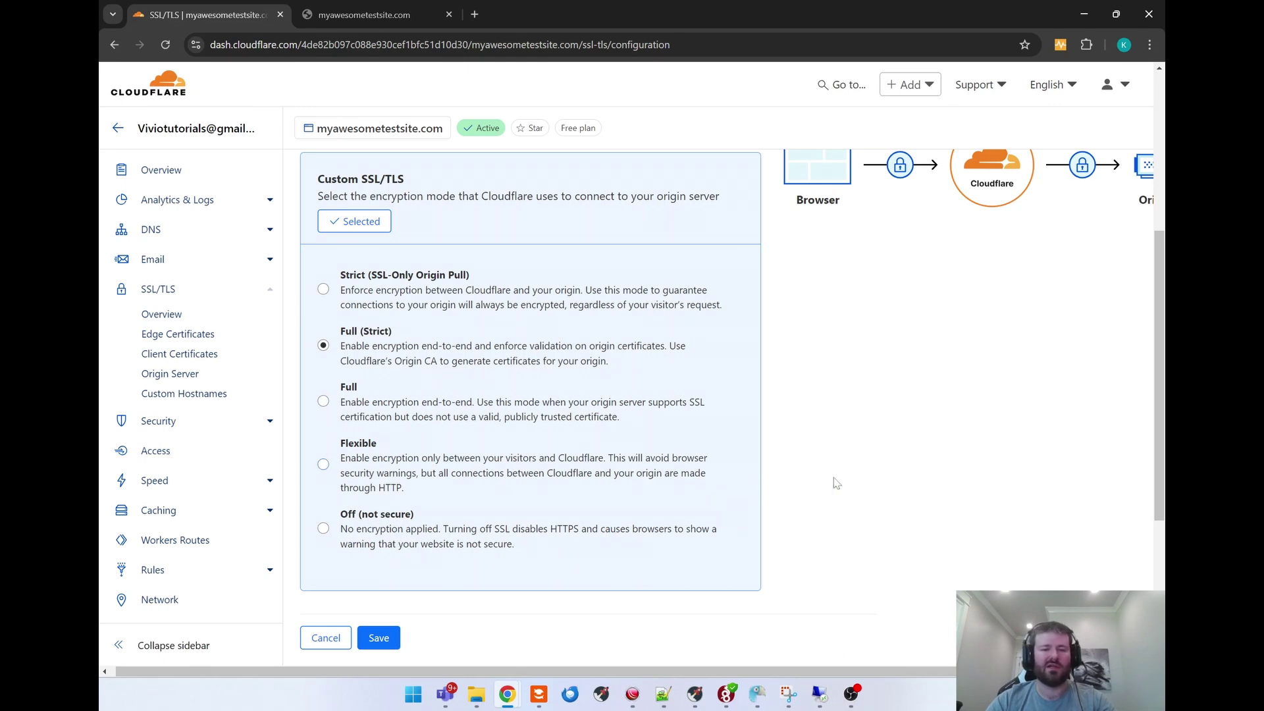
{"action": "left_click", "coordinate": [373, 640]}
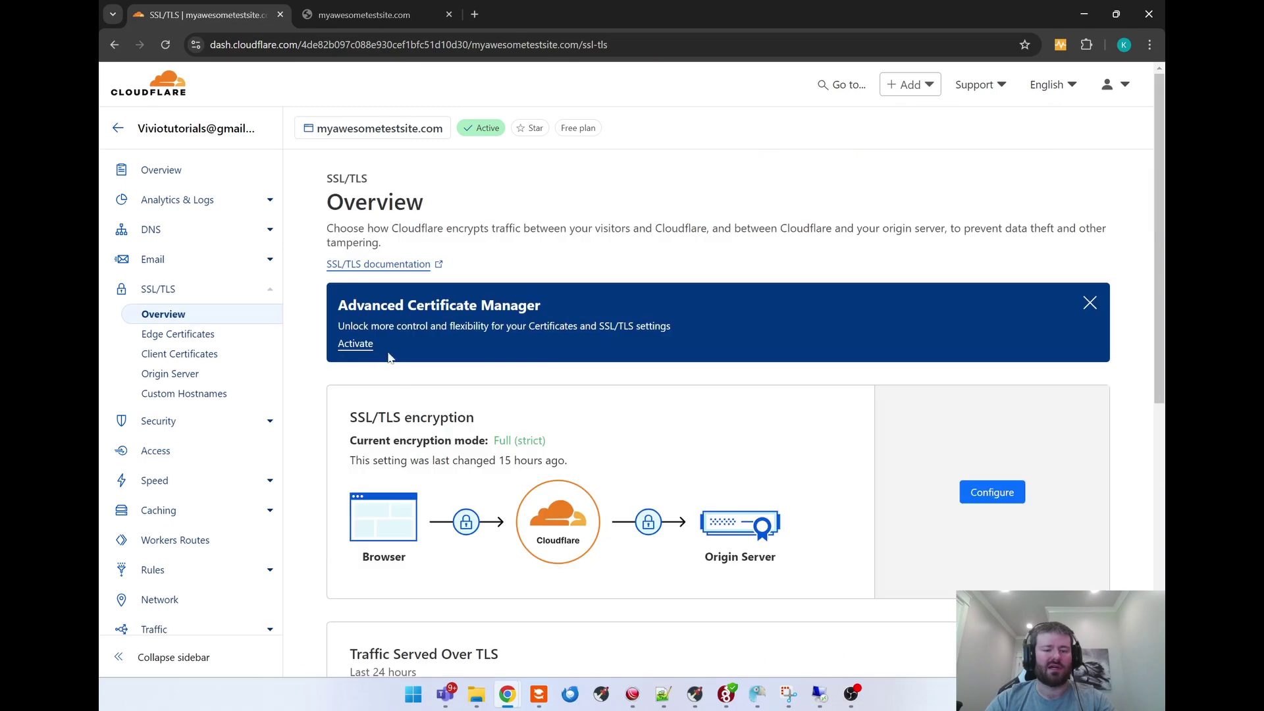
Step: Reload myawesometestsite.com in its own tab to check how the site responds with the saved encryption mode
{"action": "left_click", "coordinate": [355, 8]}
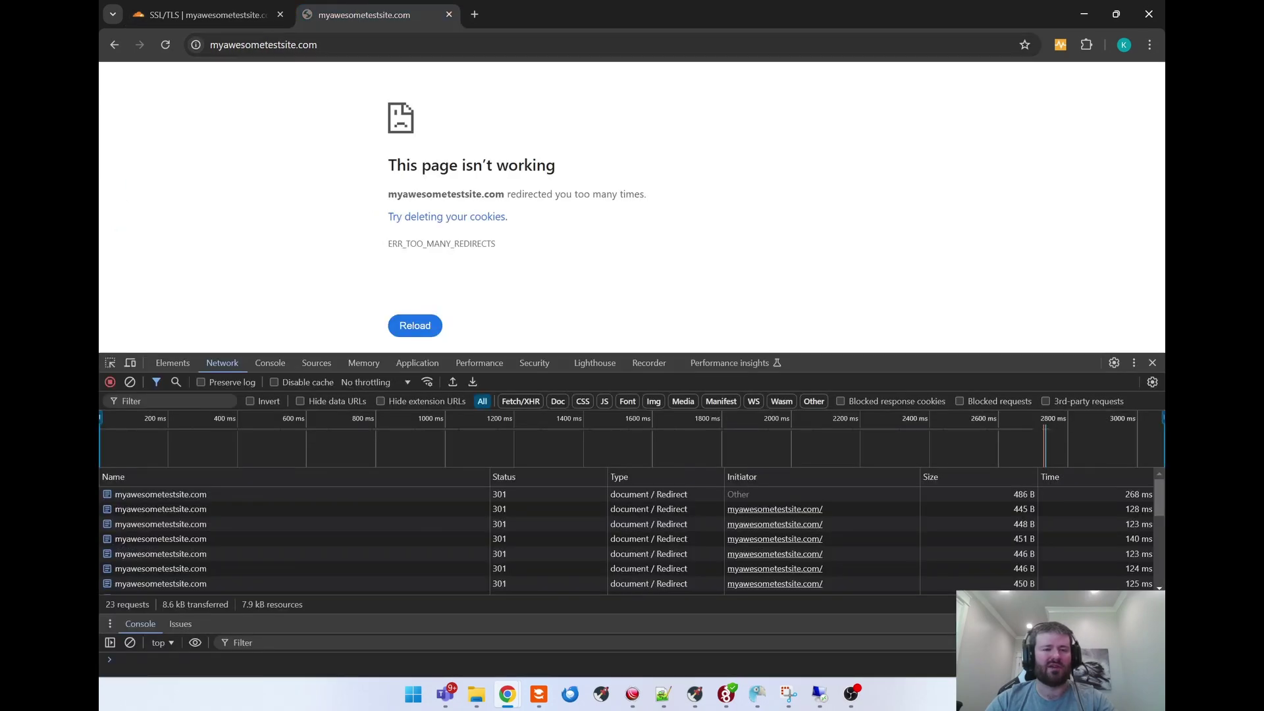
{"action": "left_click", "coordinate": [166, 44]}
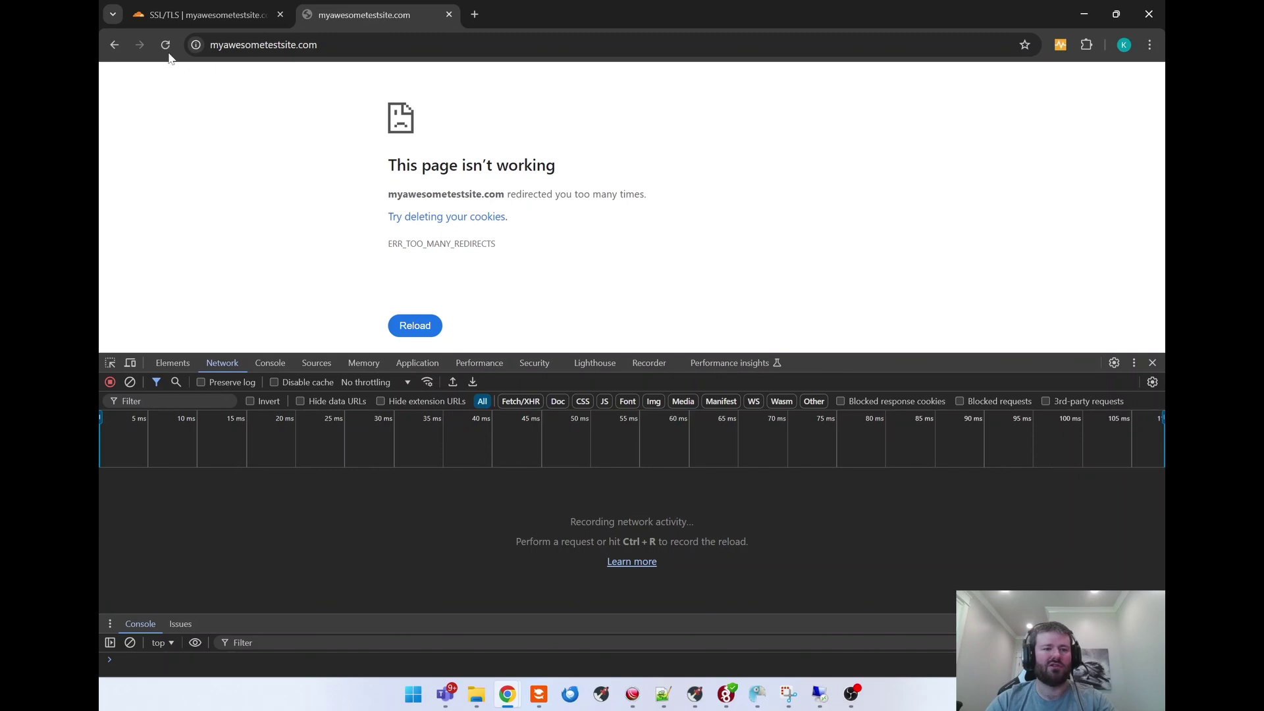
{"action": "left_click", "coordinate": [251, 44]}
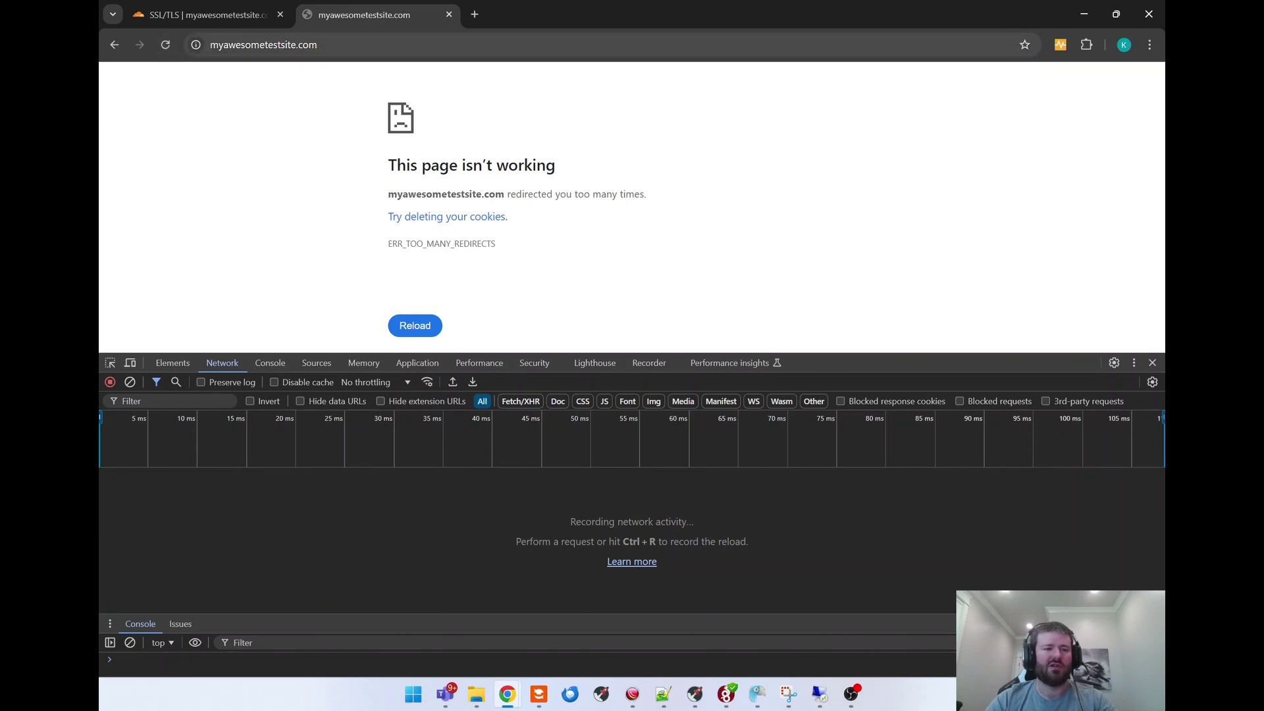
{"action": "key", "text": "Return"}
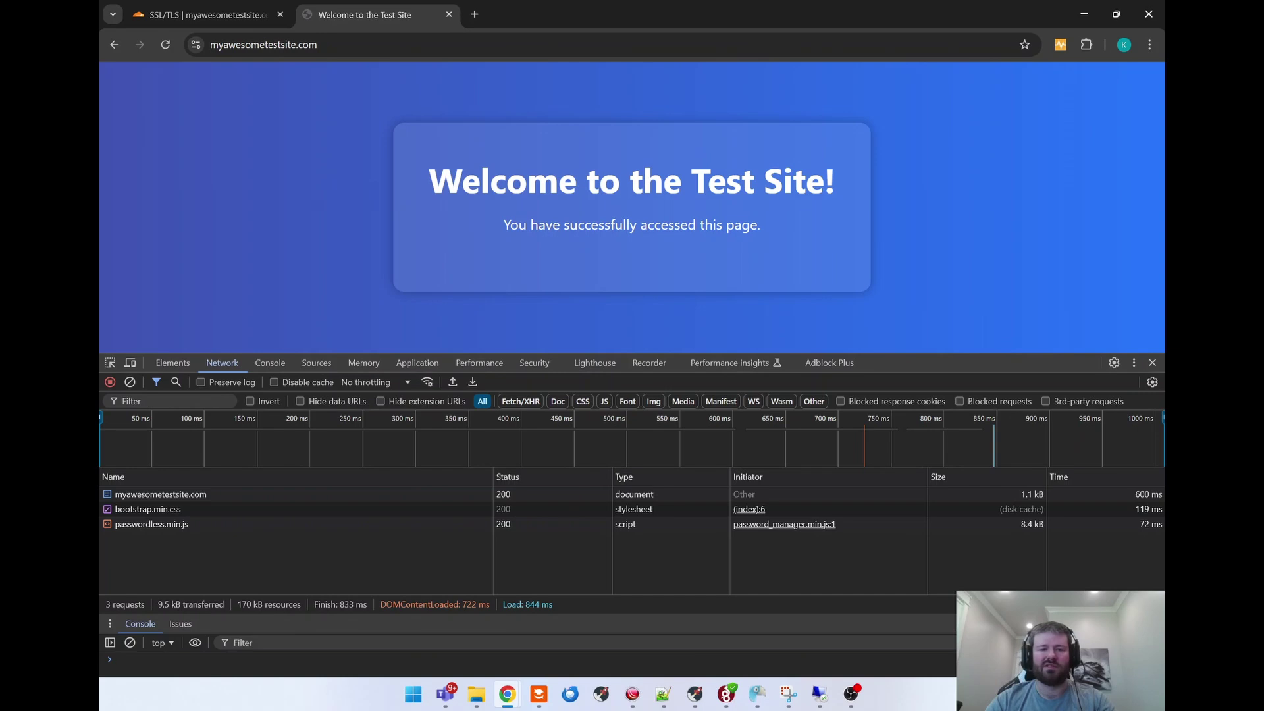
Step: Return to the Cloudflare SSL/TLS overview and reopen the encryption mode configuration to review the custom options
{"action": "left_click", "coordinate": [230, 12]}
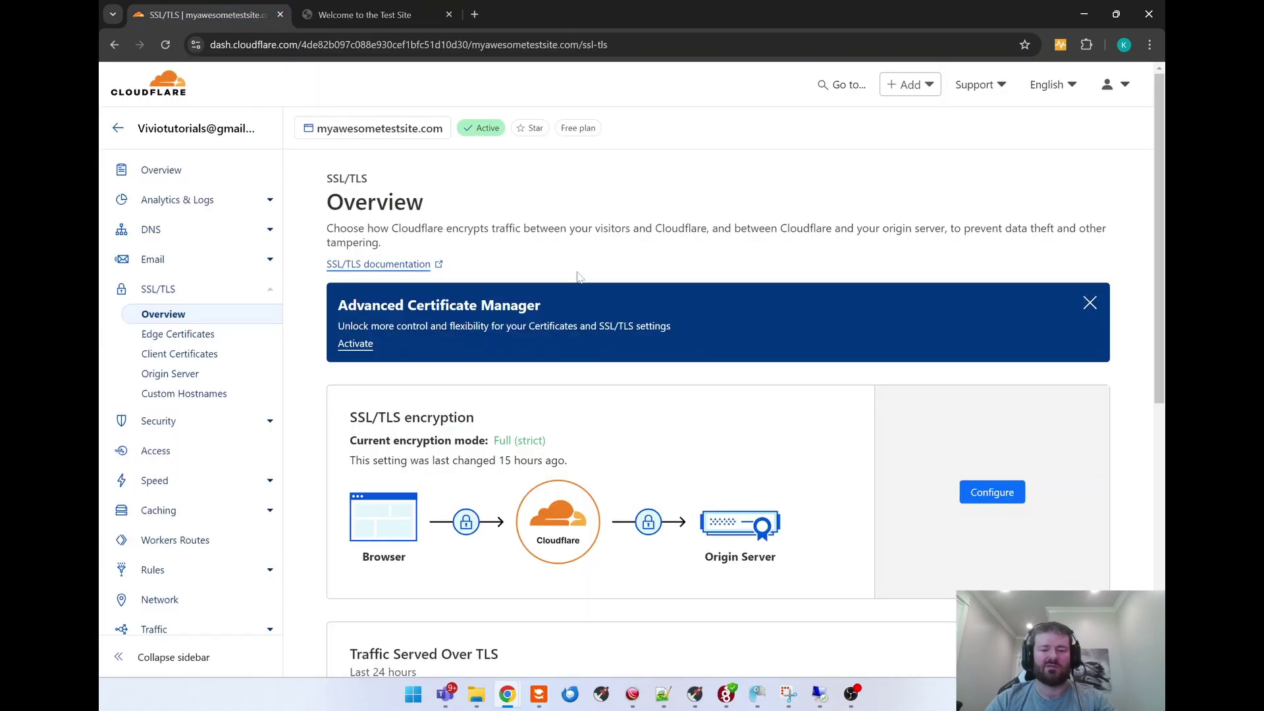
{"action": "scroll", "coordinate": [578, 277], "scroll_direction": "down", "scroll_amount": 2}
{"action": "scroll", "coordinate": [636, 453], "scroll_direction": "down", "scroll_amount": 1}
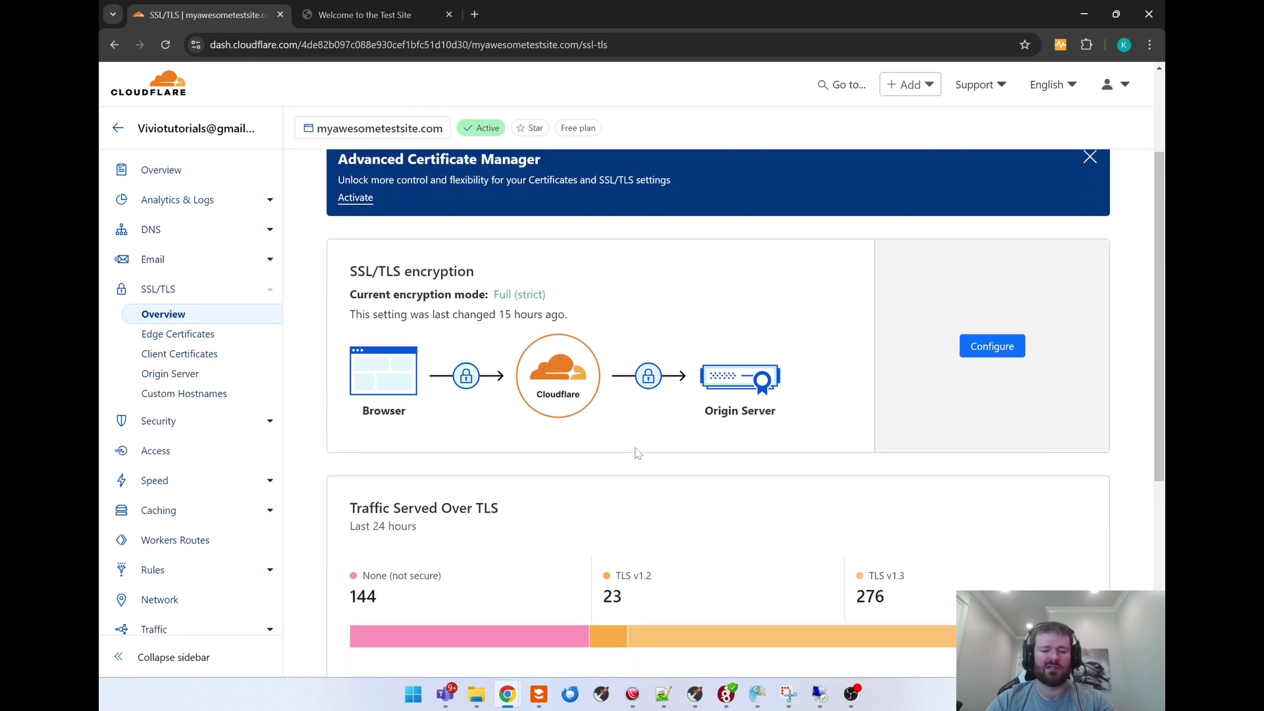
{"action": "scroll", "coordinate": [636, 453], "scroll_direction": "up", "scroll_amount": 1}
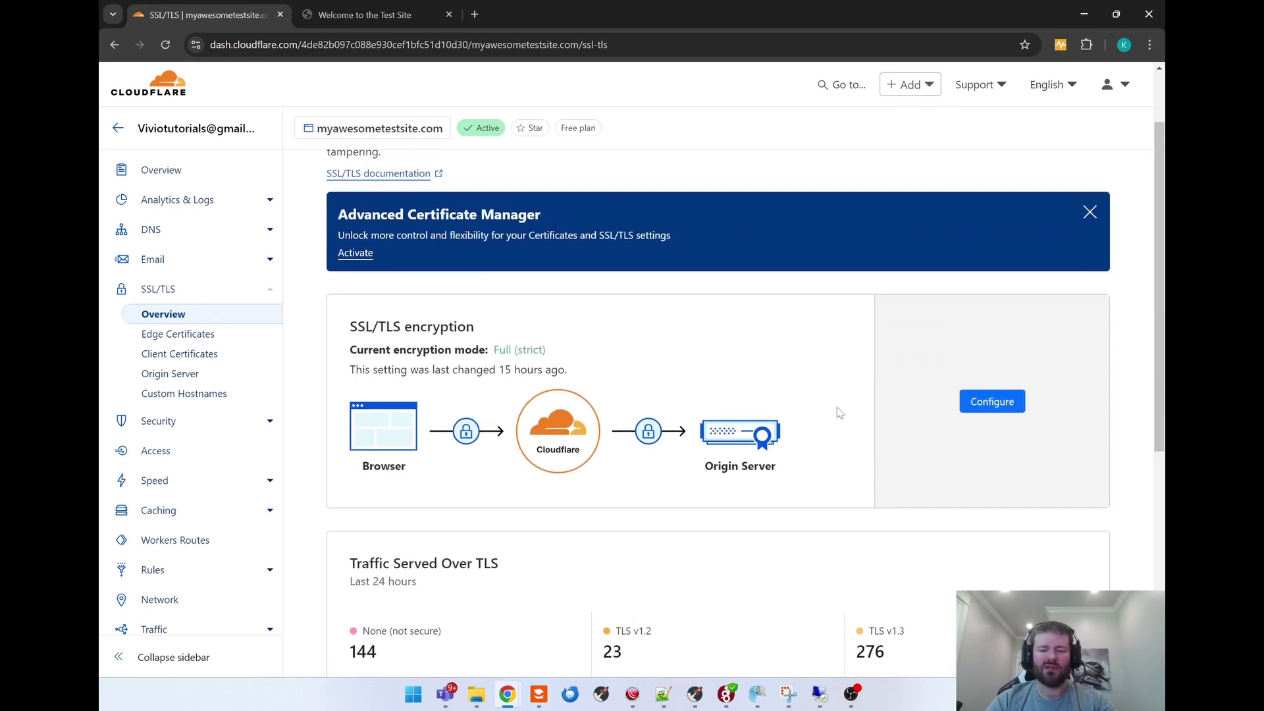
{"action": "left_click", "coordinate": [989, 403]}
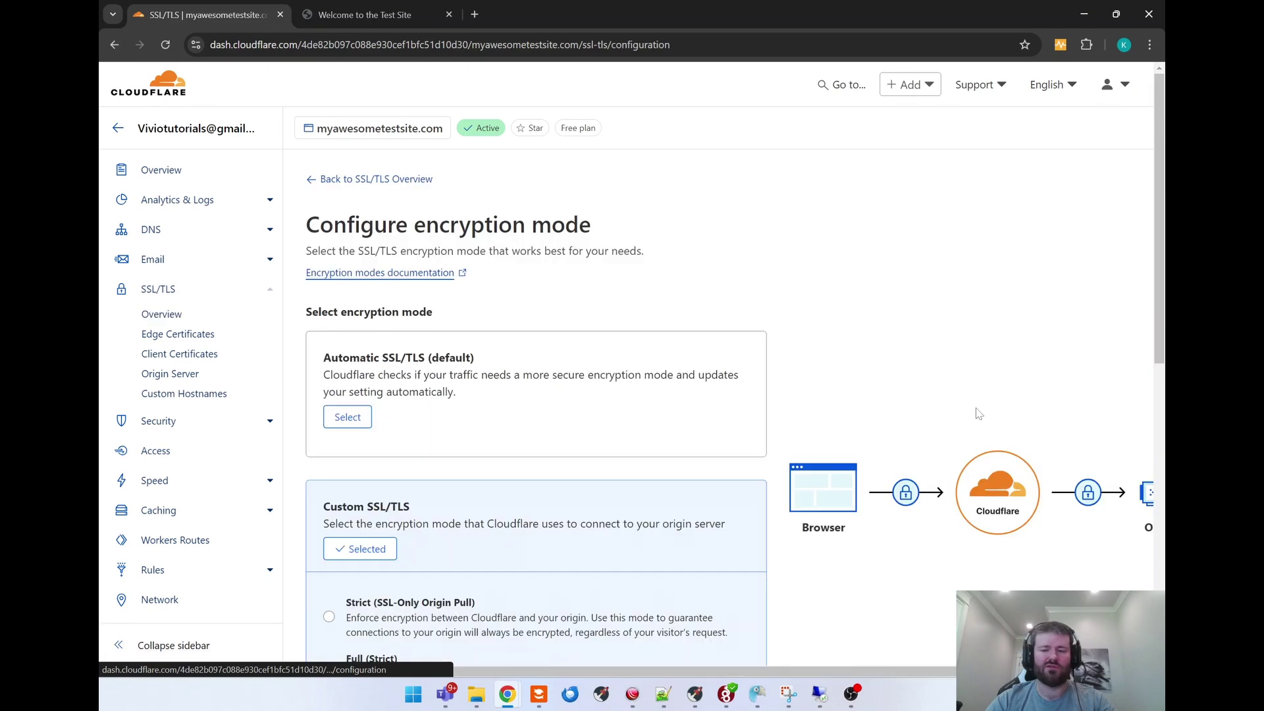
{"action": "scroll", "coordinate": [979, 413], "scroll_direction": "down", "scroll_amount": 3}
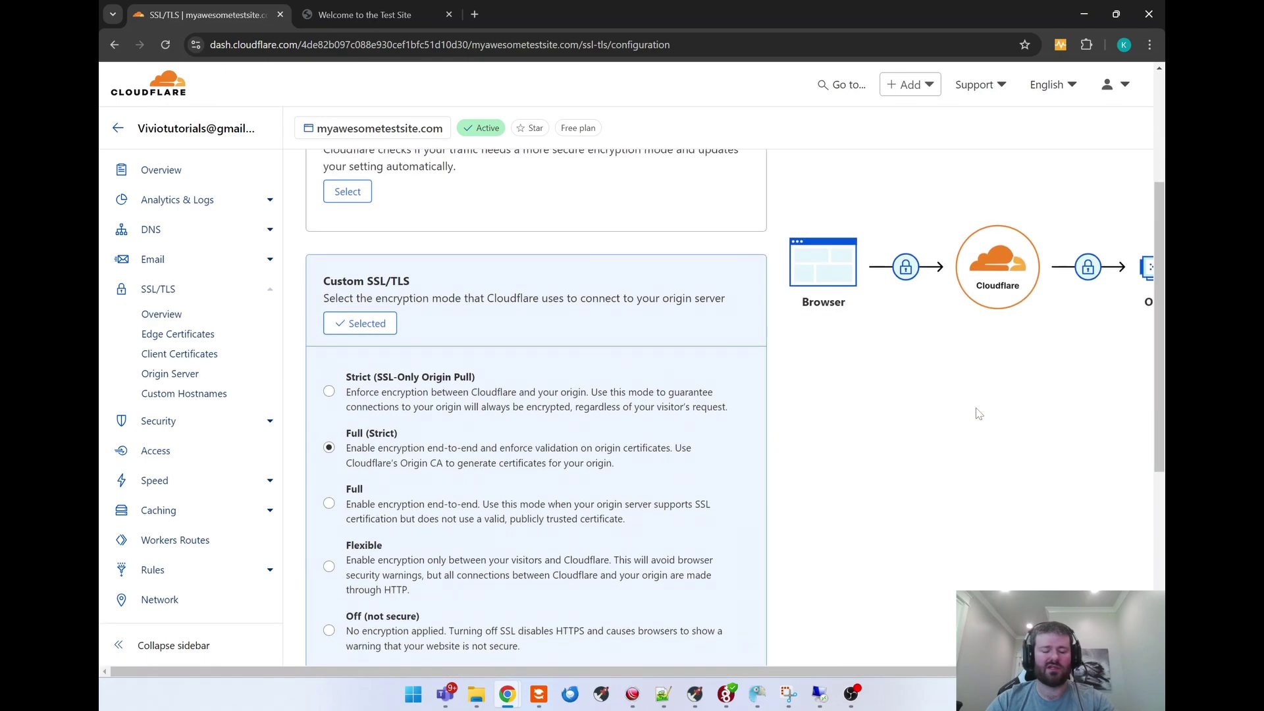
{"action": "scroll", "coordinate": [979, 413], "scroll_direction": "down", "scroll_amount": 2}
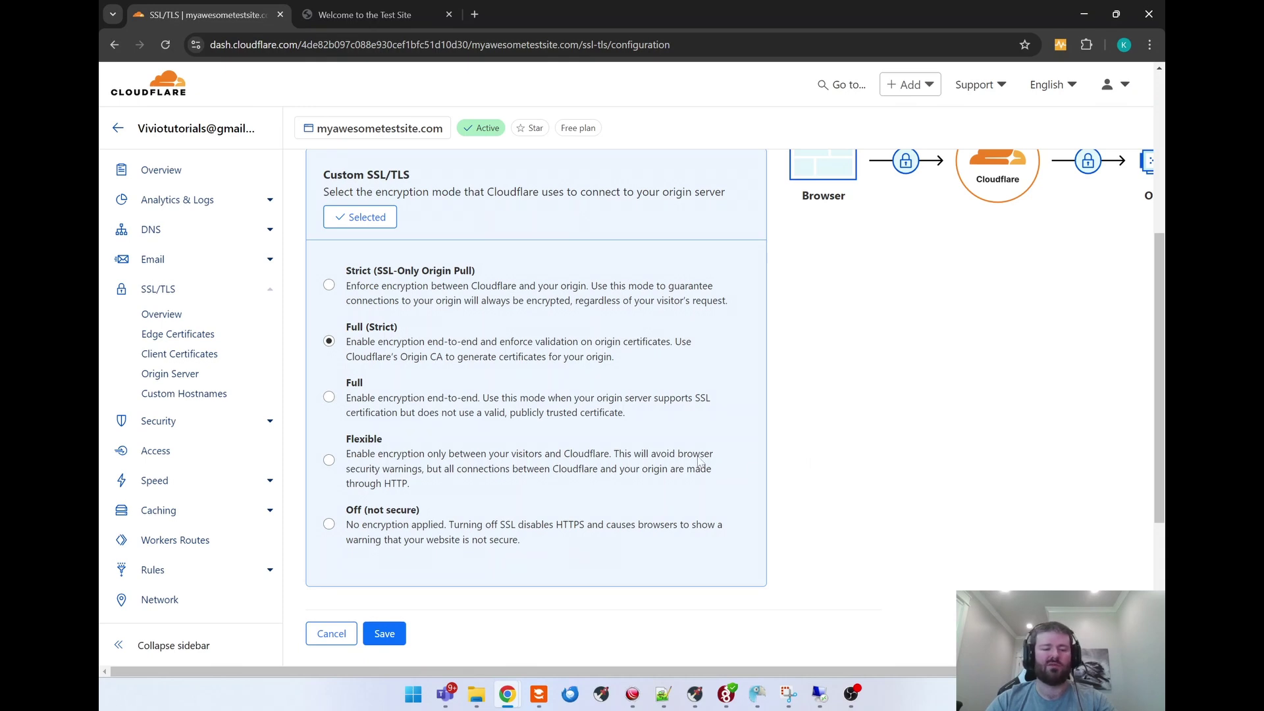
Step: Preview the Flexible and Off (not secure) modes, reselect Full (Strict) and leave the configuration without saving
{"action": "left_click", "coordinate": [327, 463]}
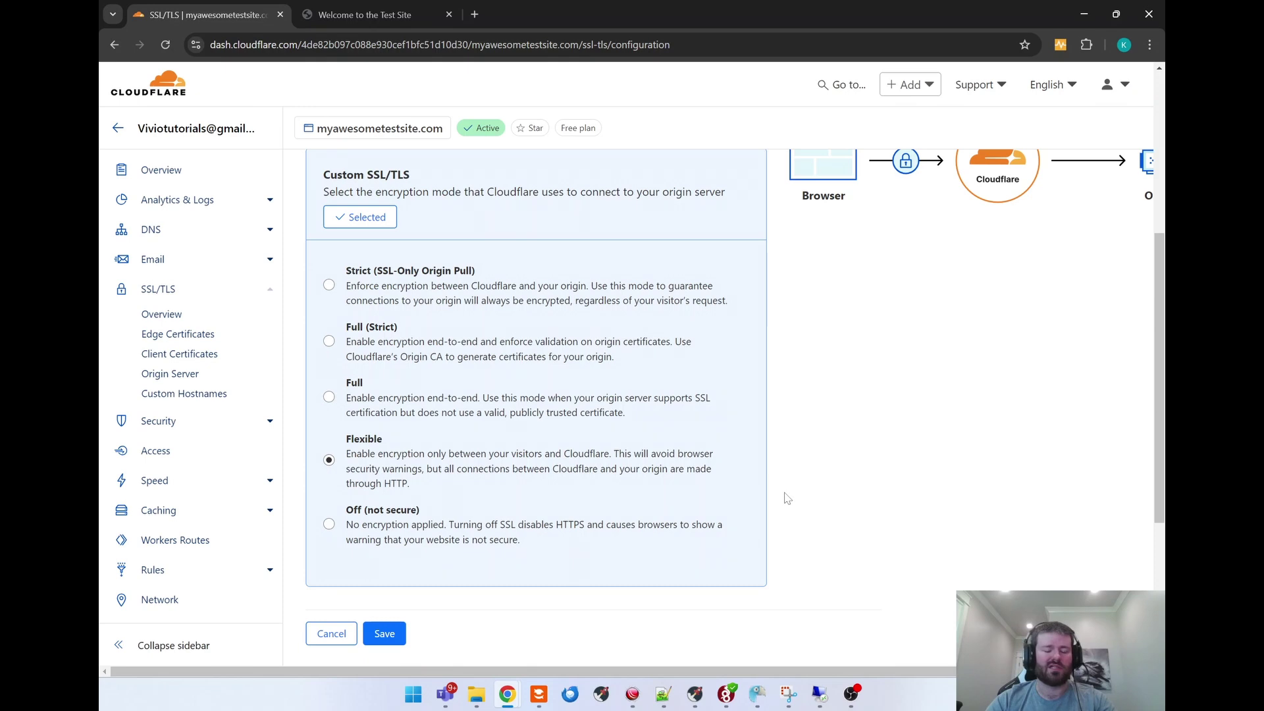
{"action": "left_click", "coordinate": [663, 520]}
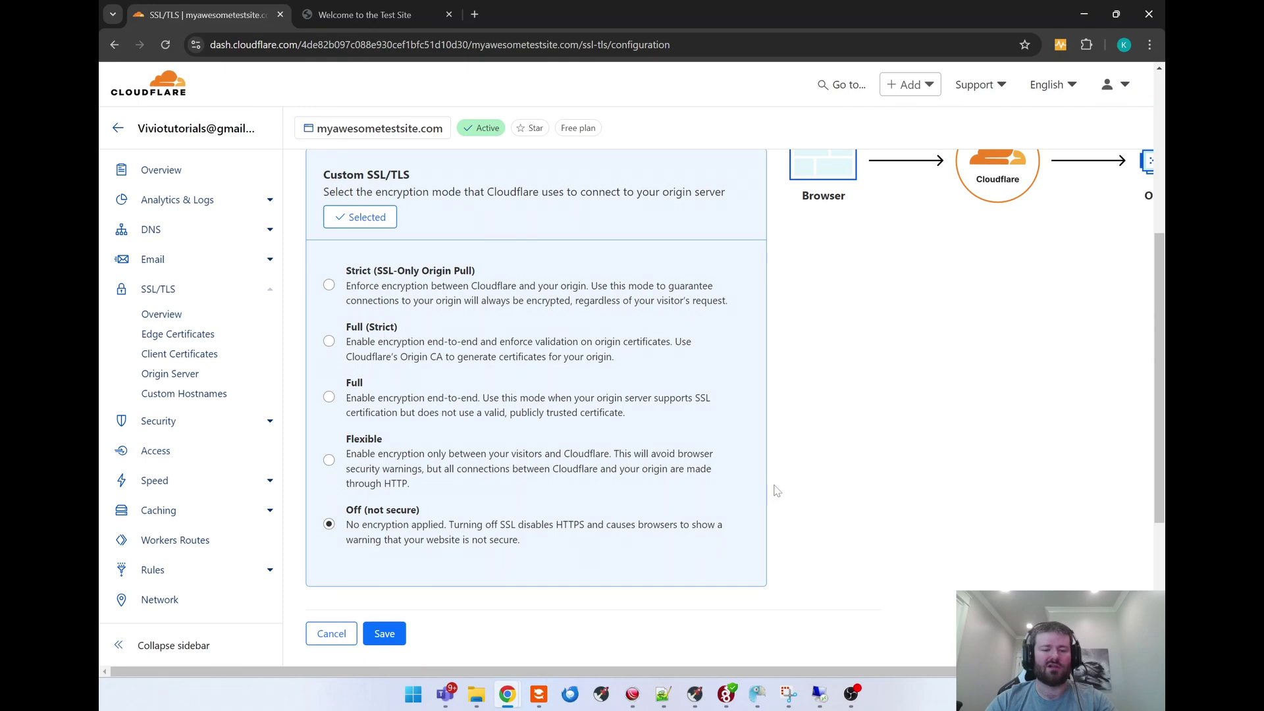
{"action": "scroll", "coordinate": [950, 380], "scroll_direction": "up", "scroll_amount": 1}
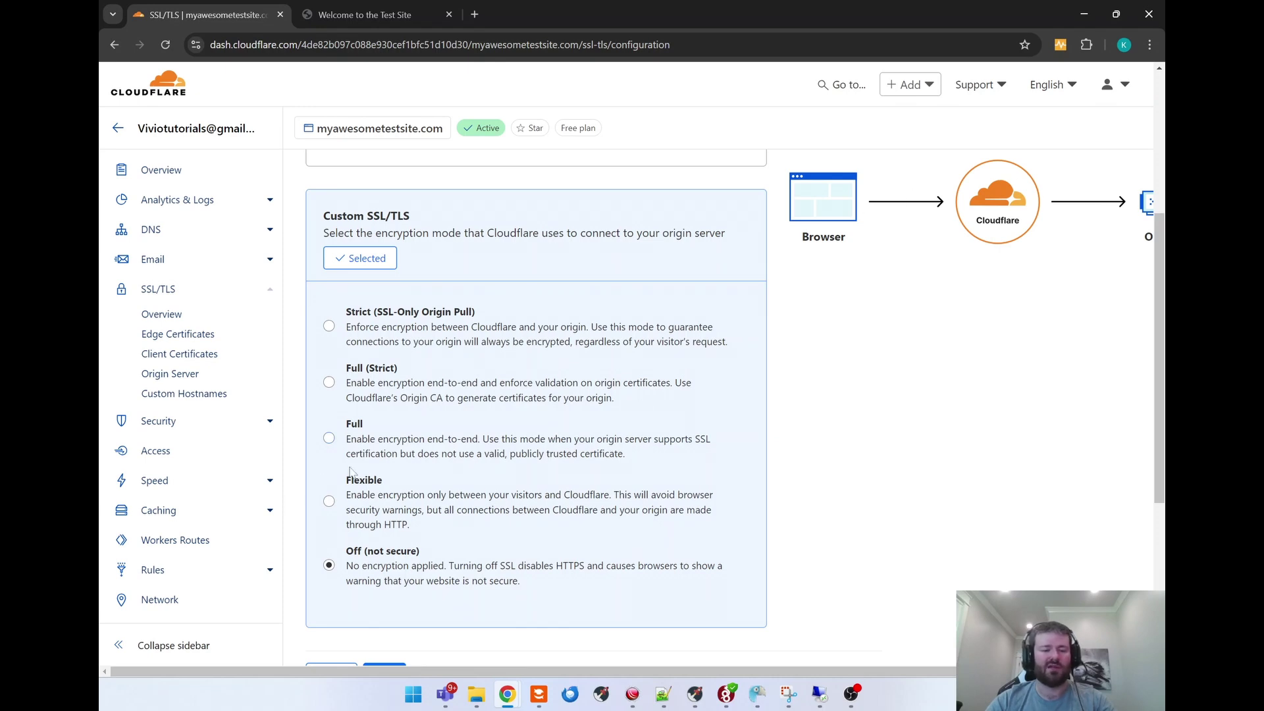
{"action": "left_click", "coordinate": [330, 383]}
{"action": "scroll", "coordinate": [611, 420], "scroll_direction": "down", "scroll_amount": 2}
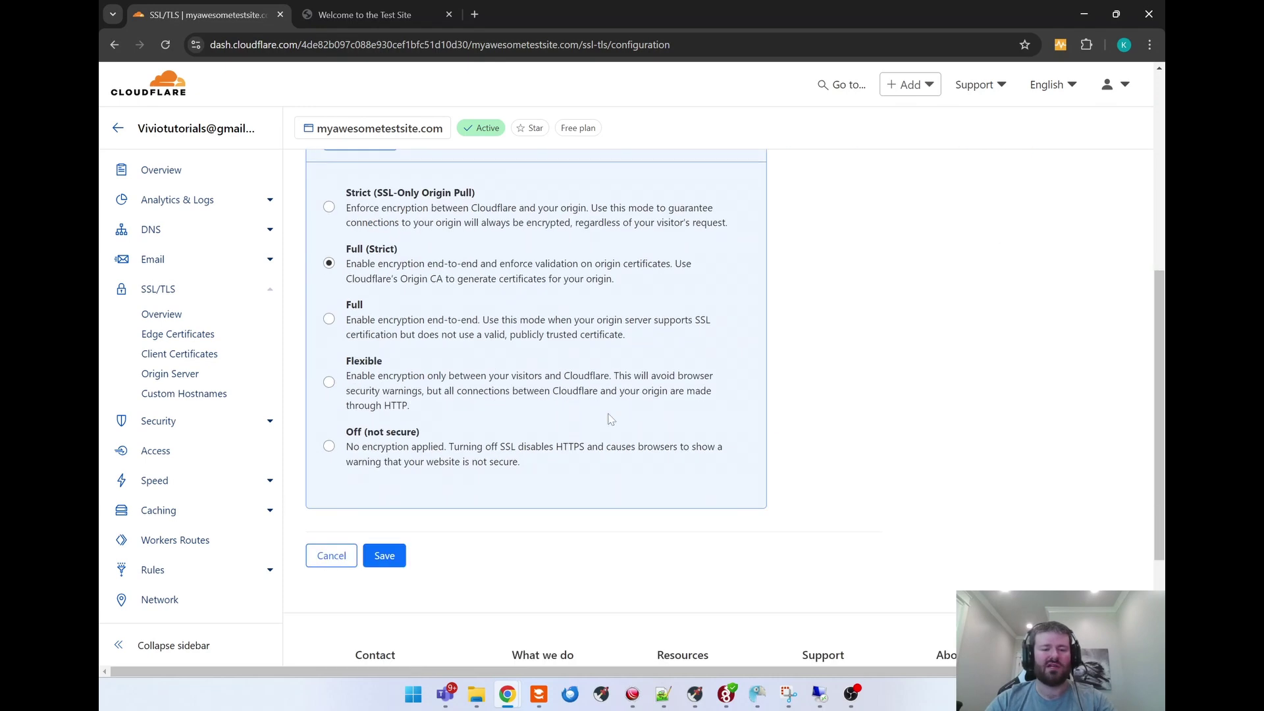
{"action": "left_click", "coordinate": [328, 553]}
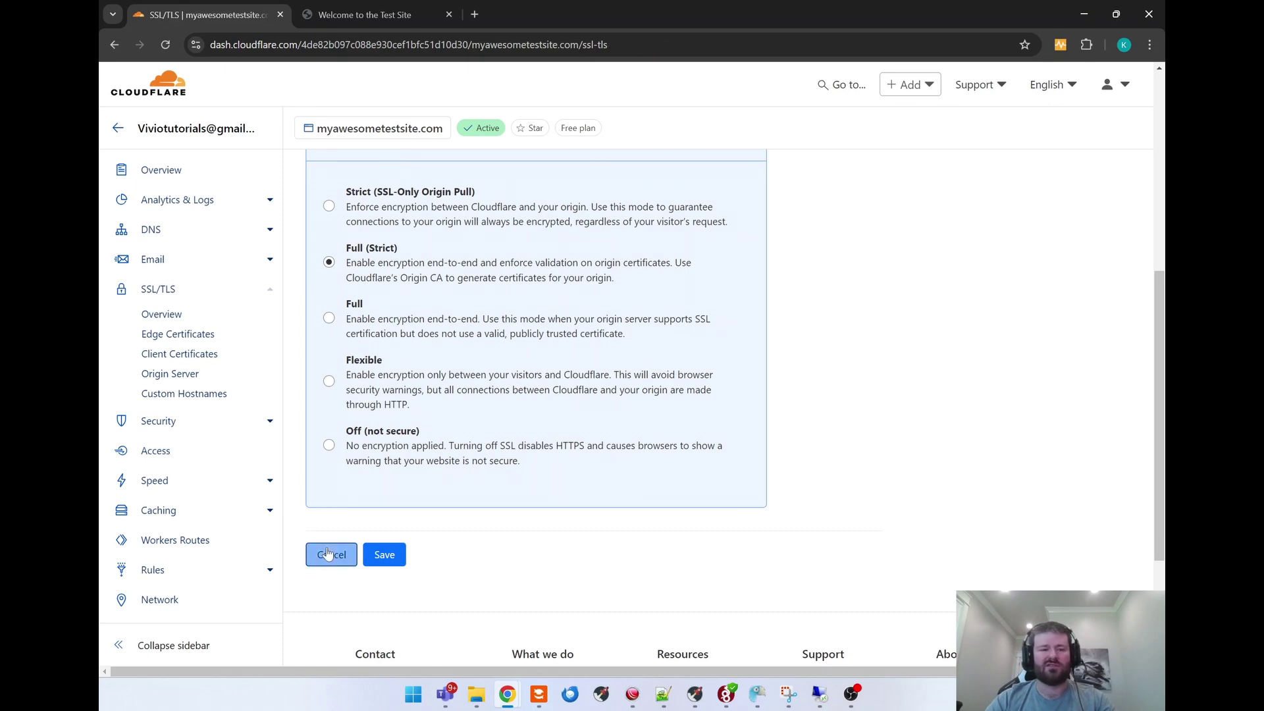
Step: Open the SSL/TLS Origin Server page and examine its Origin Certificates section
{"action": "scroll", "coordinate": [642, 420], "scroll_direction": "down", "scroll_amount": 1}
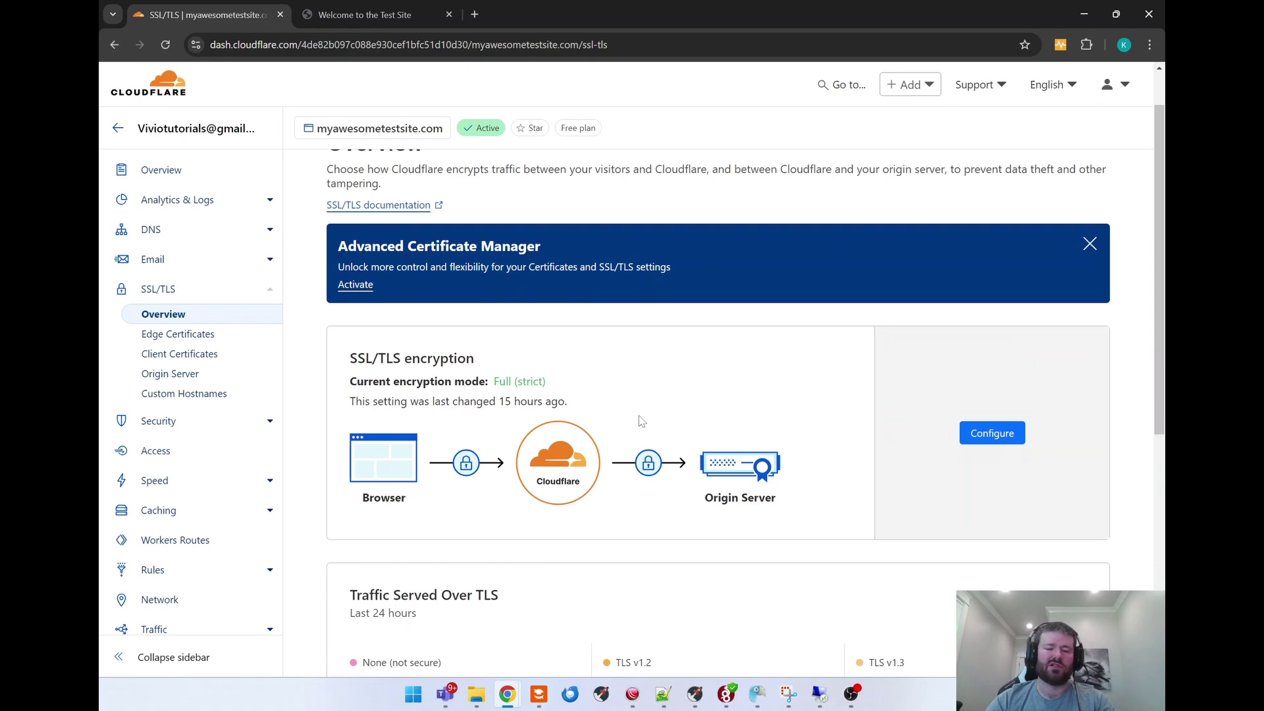
{"action": "scroll", "coordinate": [704, 377], "scroll_direction": "down", "scroll_amount": 1}
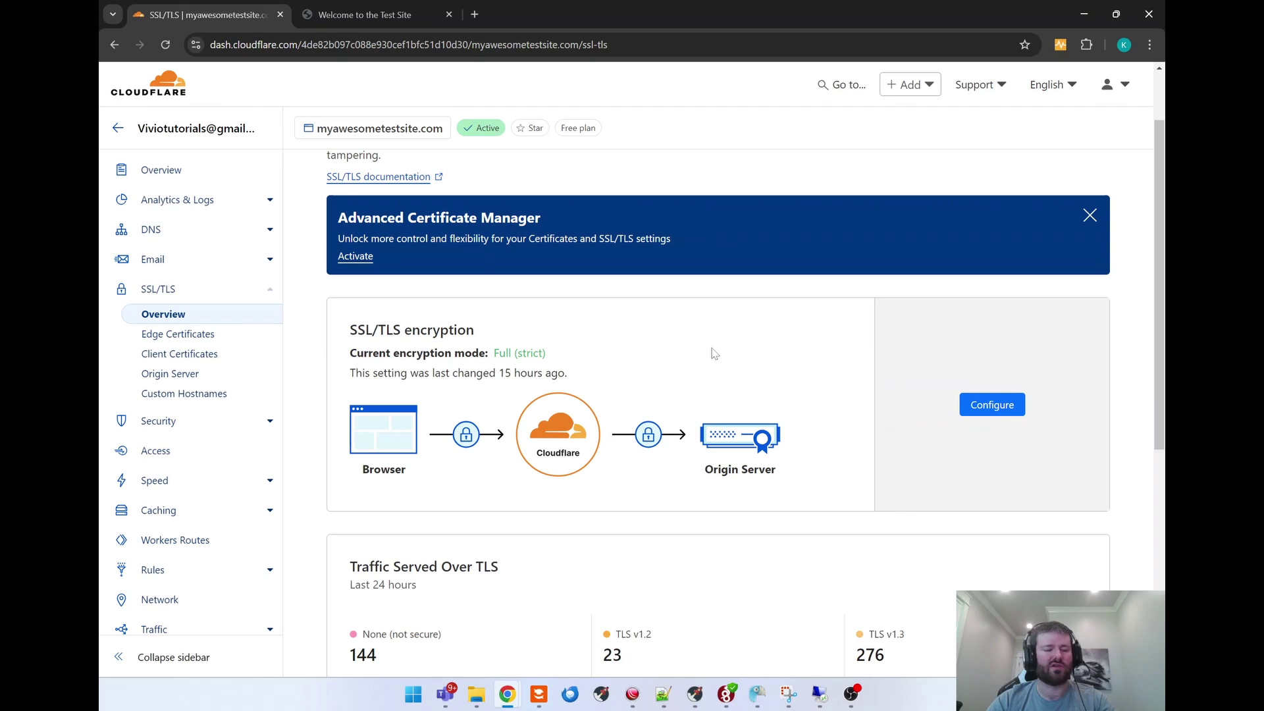
{"action": "left_click", "coordinate": [177, 375]}
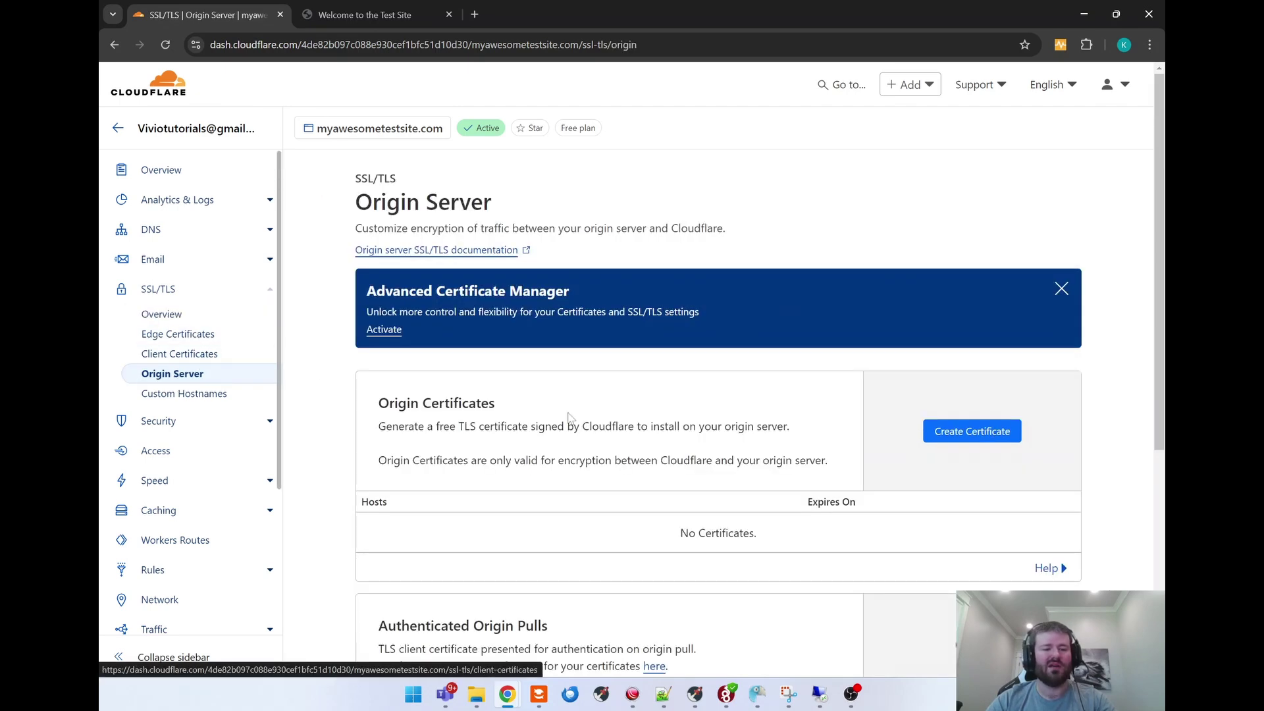
{"action": "left_click", "coordinate": [955, 440]}
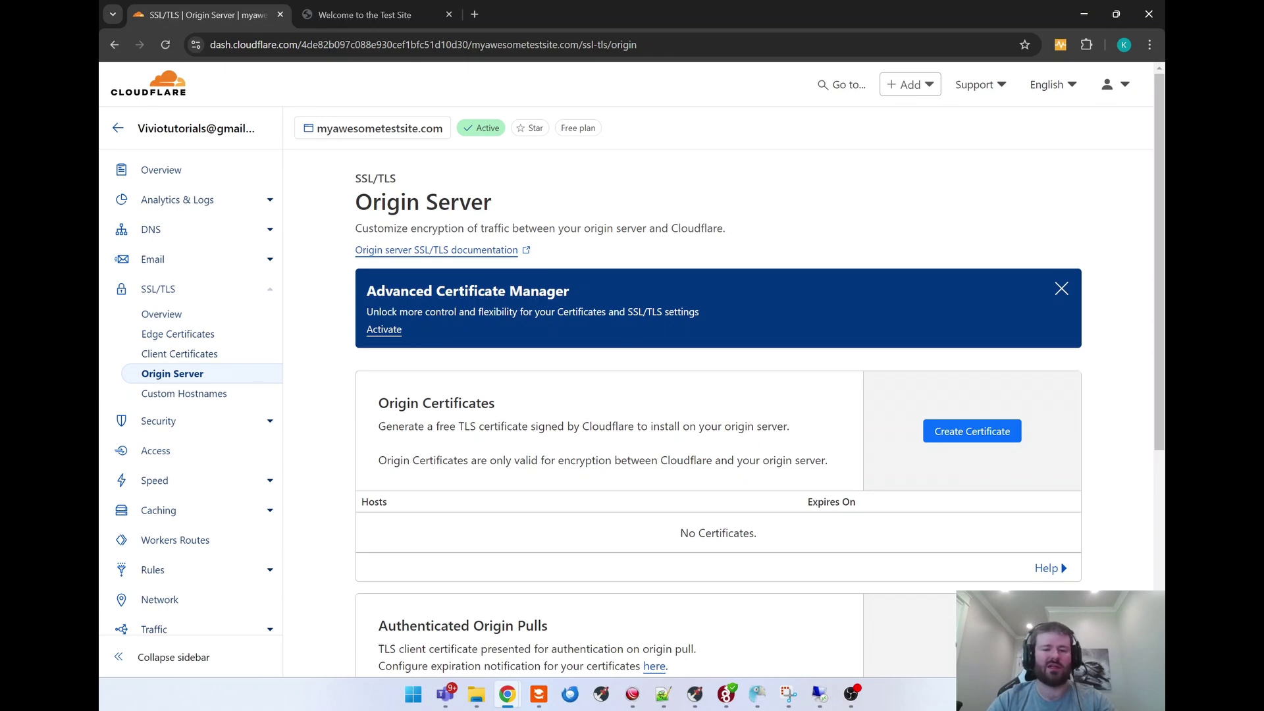
{"action": "scroll", "coordinate": [761, 385], "scroll_direction": "down", "scroll_amount": 1}
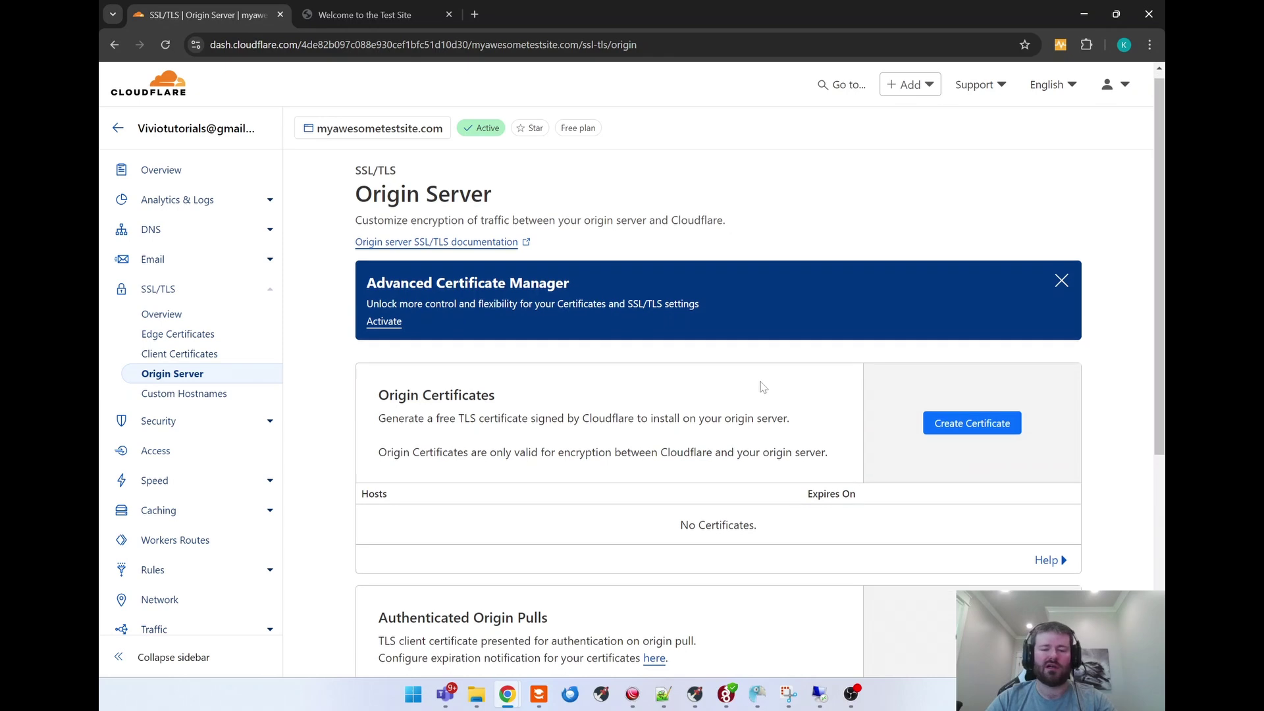
{"action": "scroll", "coordinate": [761, 386], "scroll_direction": "up", "scroll_amount": 1}
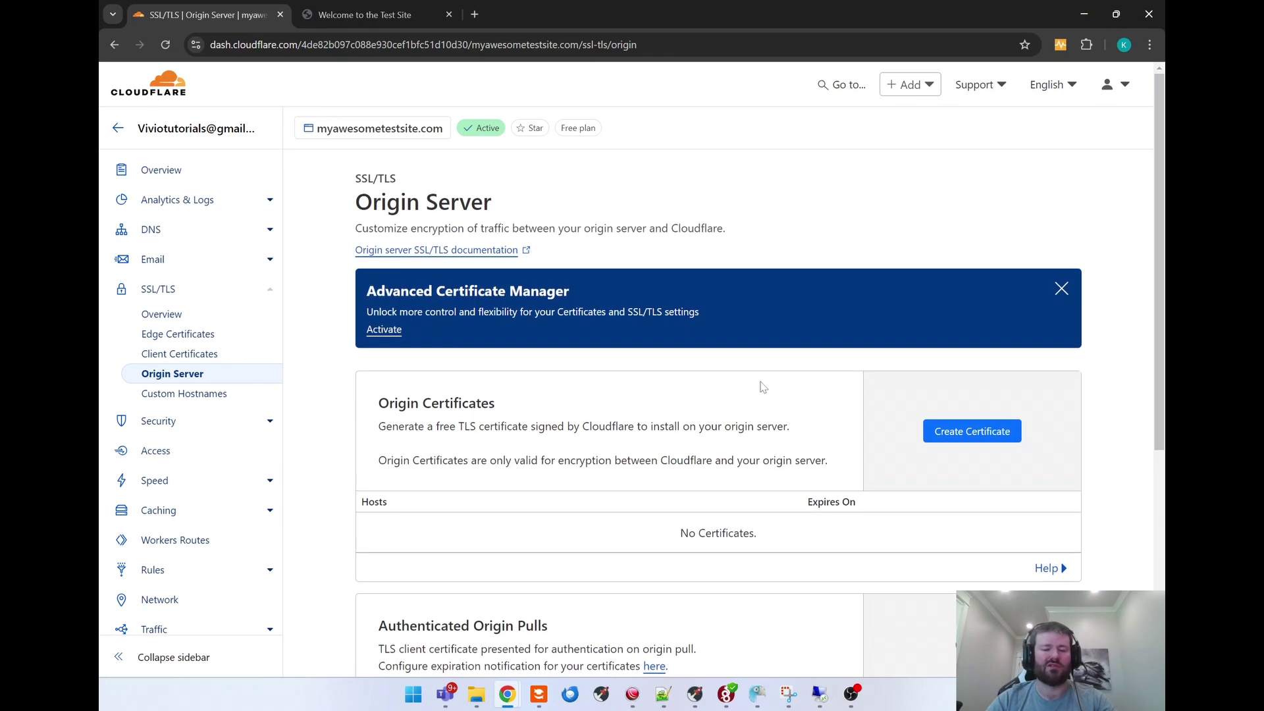